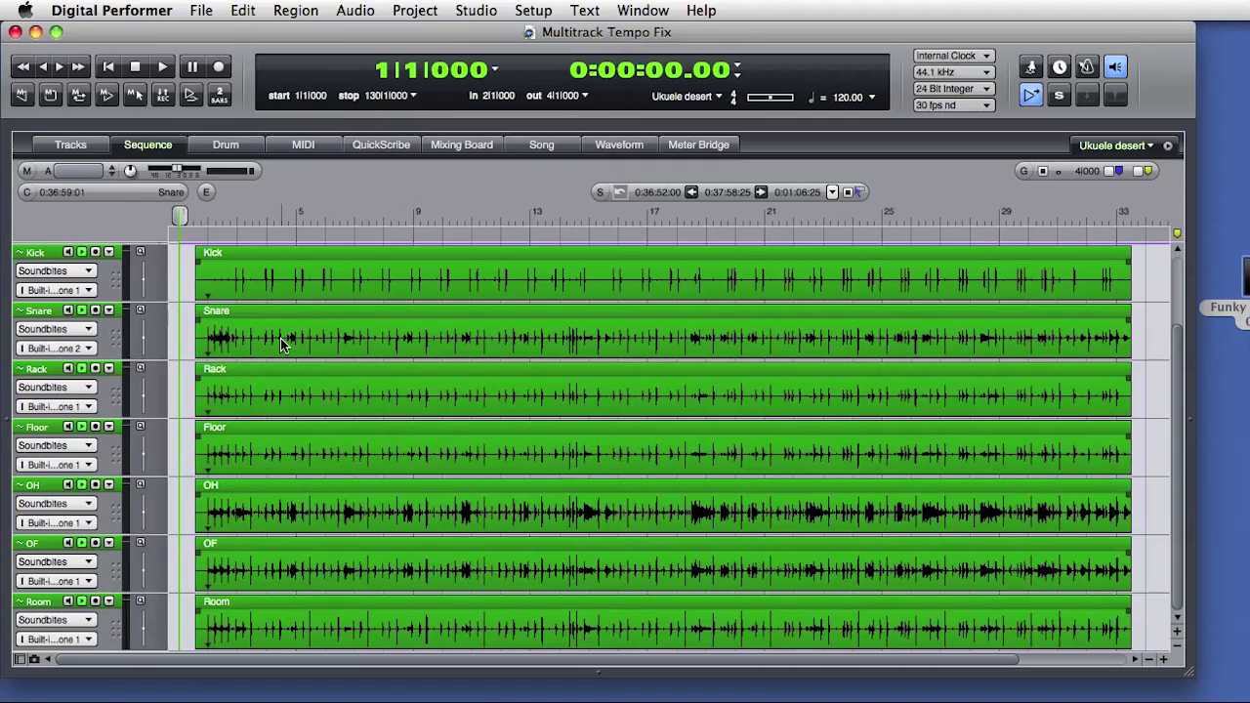
# Briefly play the drum tracks and check the tempo source choices, leaving them unchanged.
pyautogui.press('space')
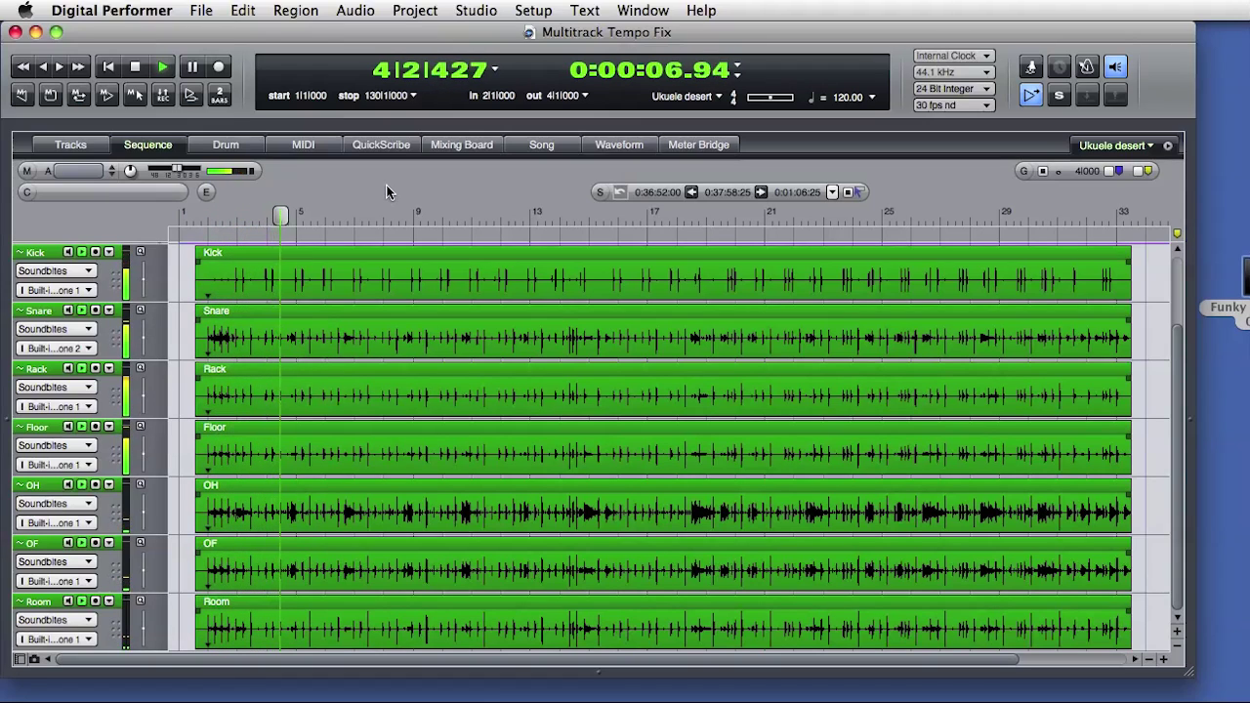
pyautogui.press('space')
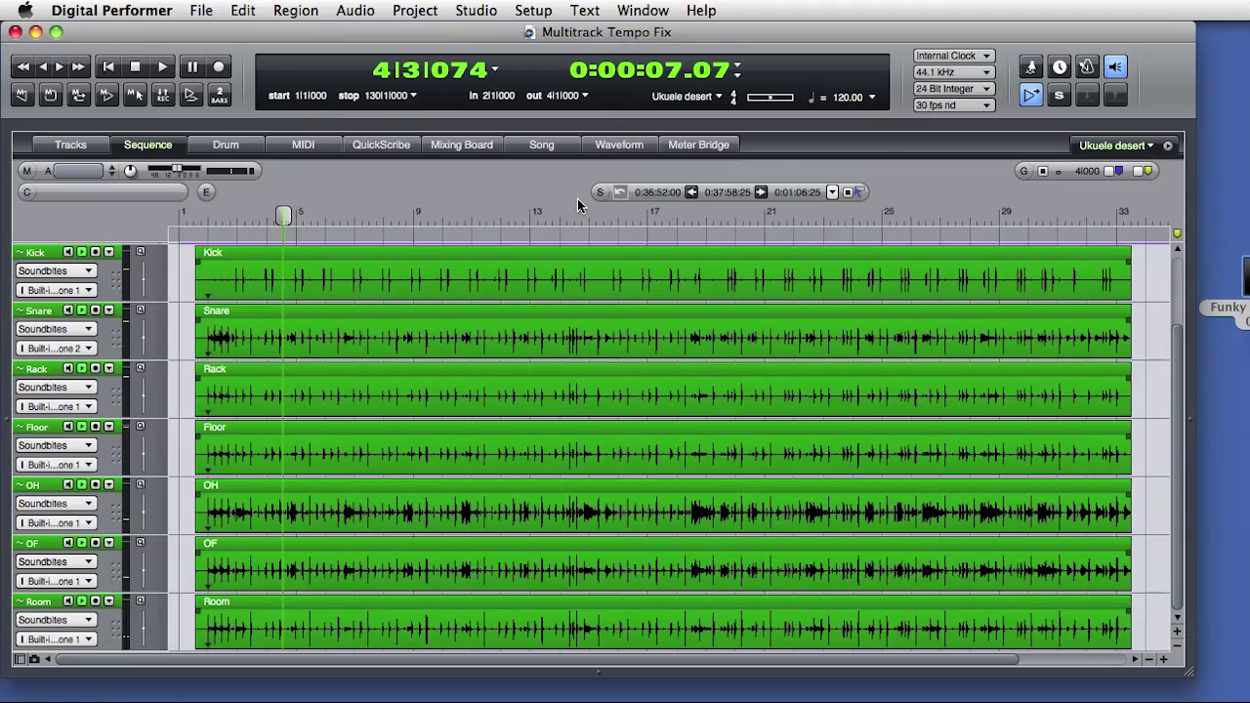
pyautogui.click(872, 97)
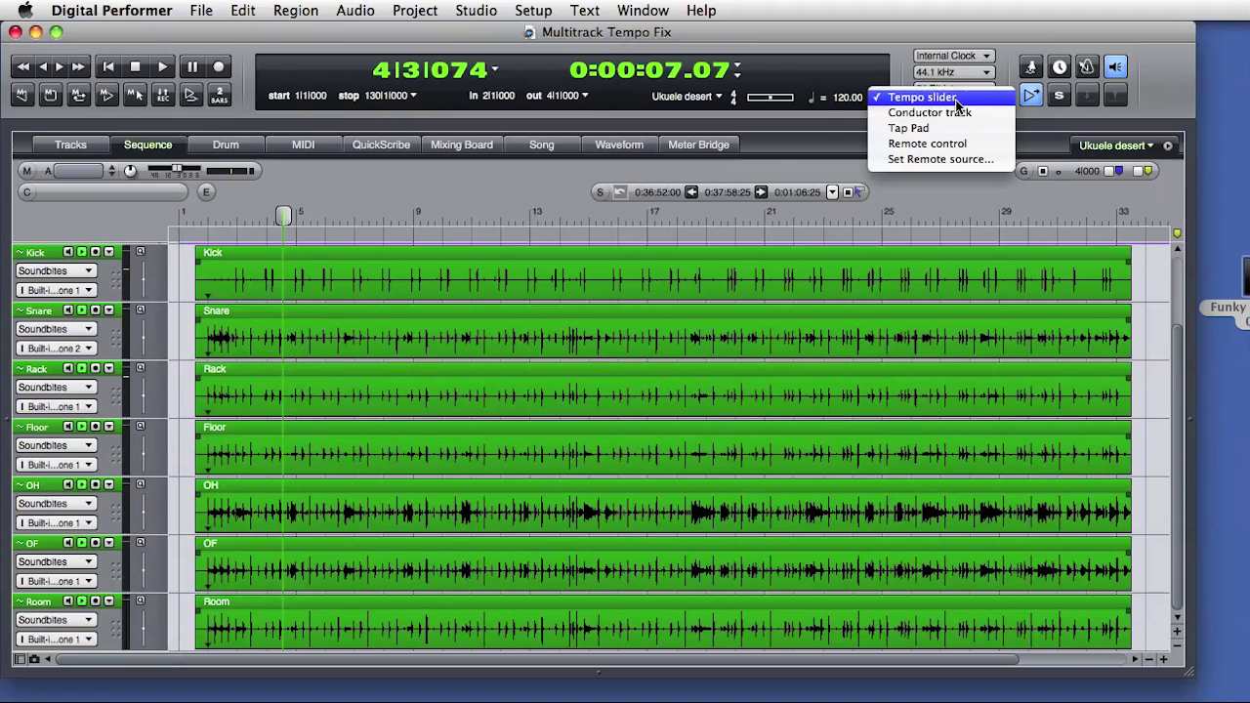
pyautogui.click(851, 119)
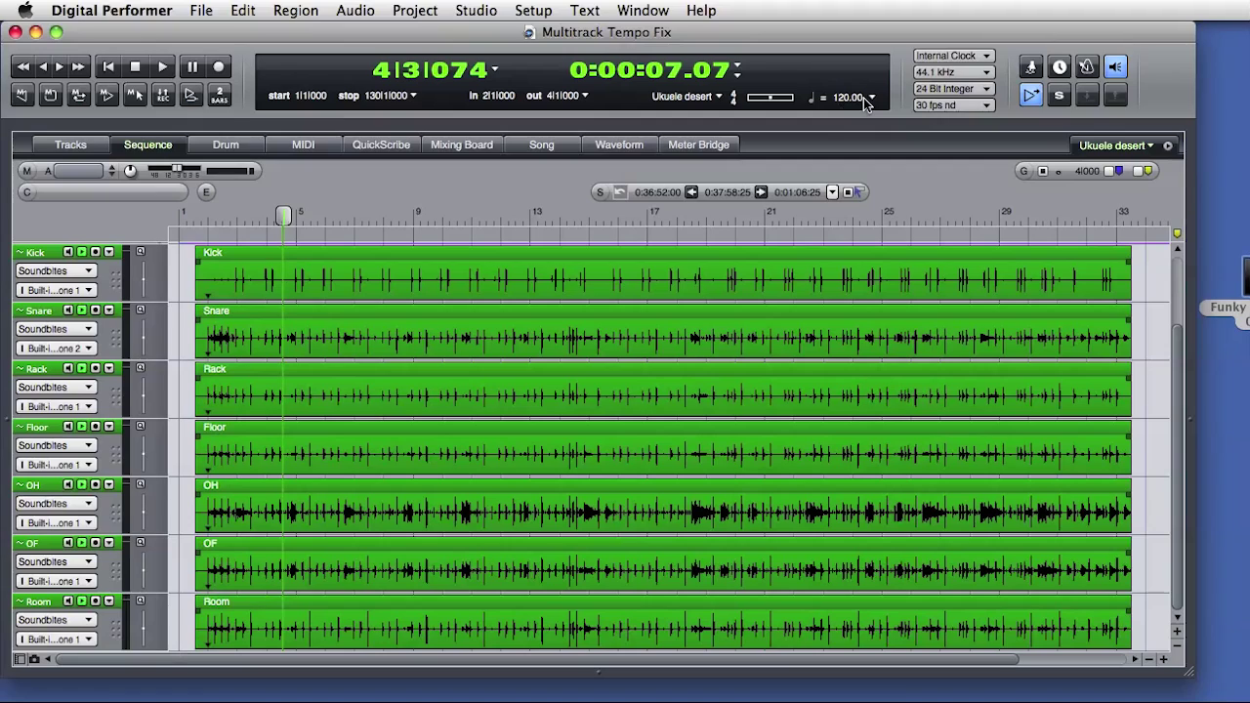
# With the metronome click on, play the drums from bar 1, rewind to 1|1|000, and select all tracks.
pyautogui.click(1087, 67)
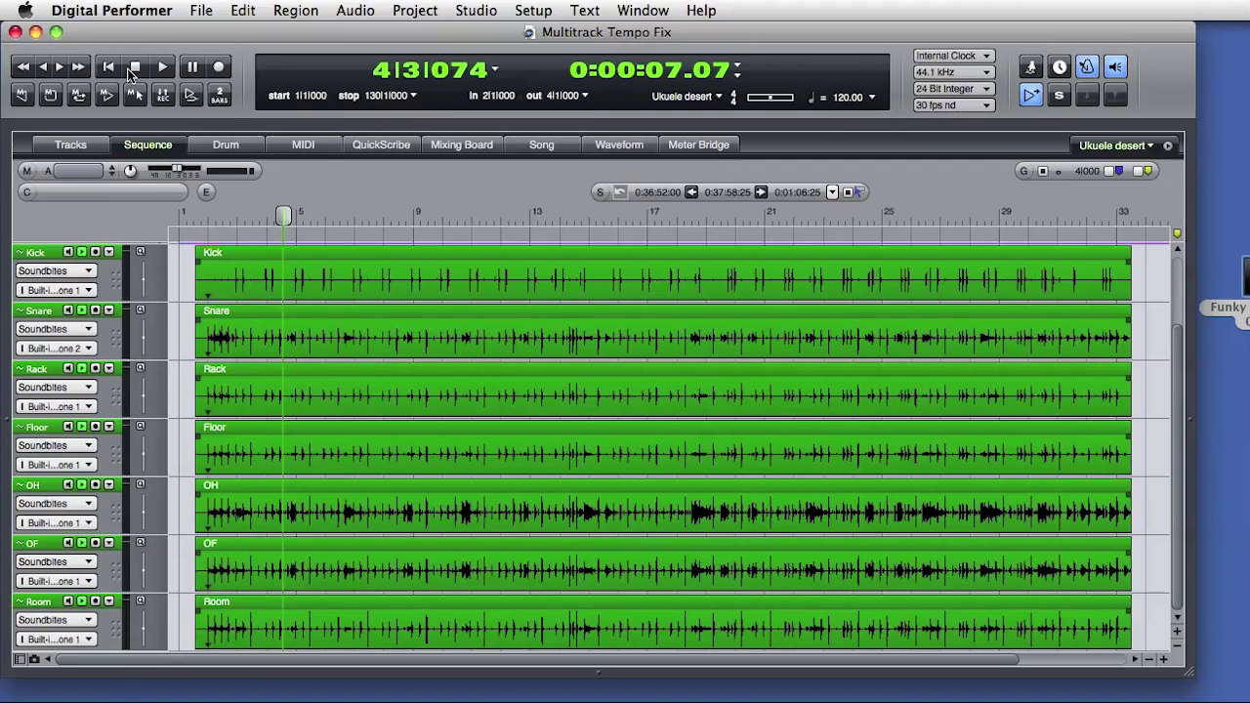
pyautogui.click(132, 69)
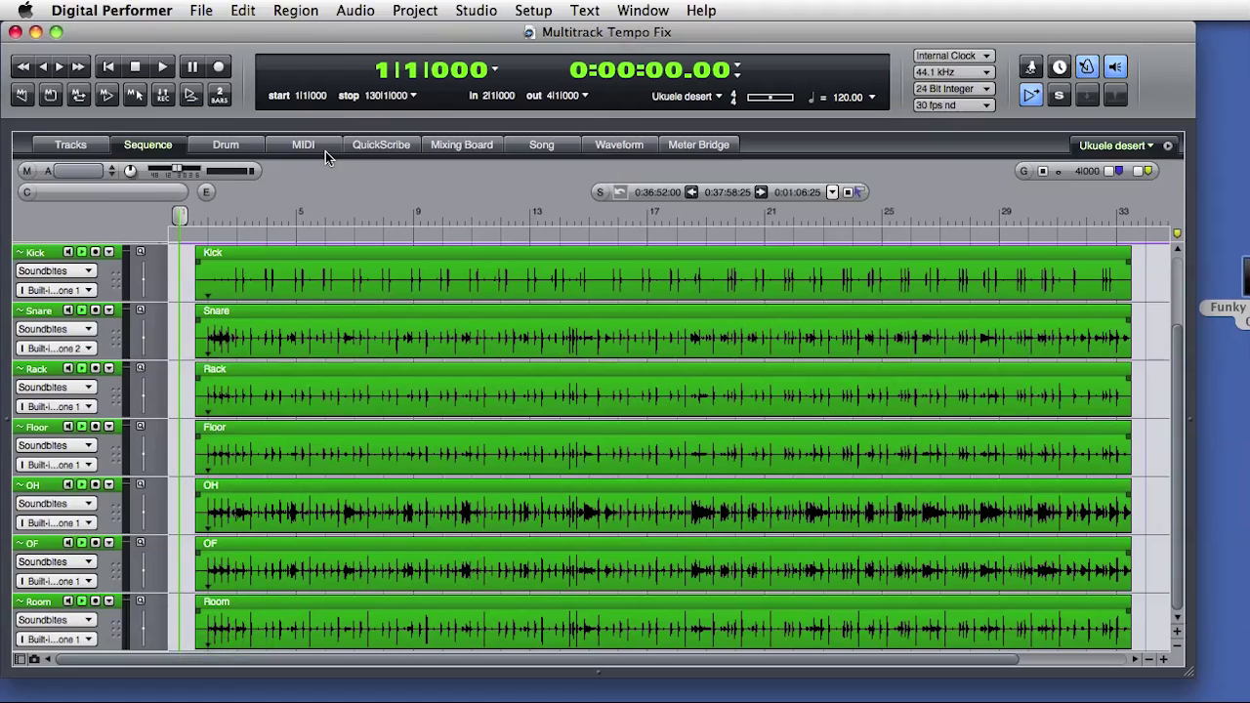
pyautogui.press('space')
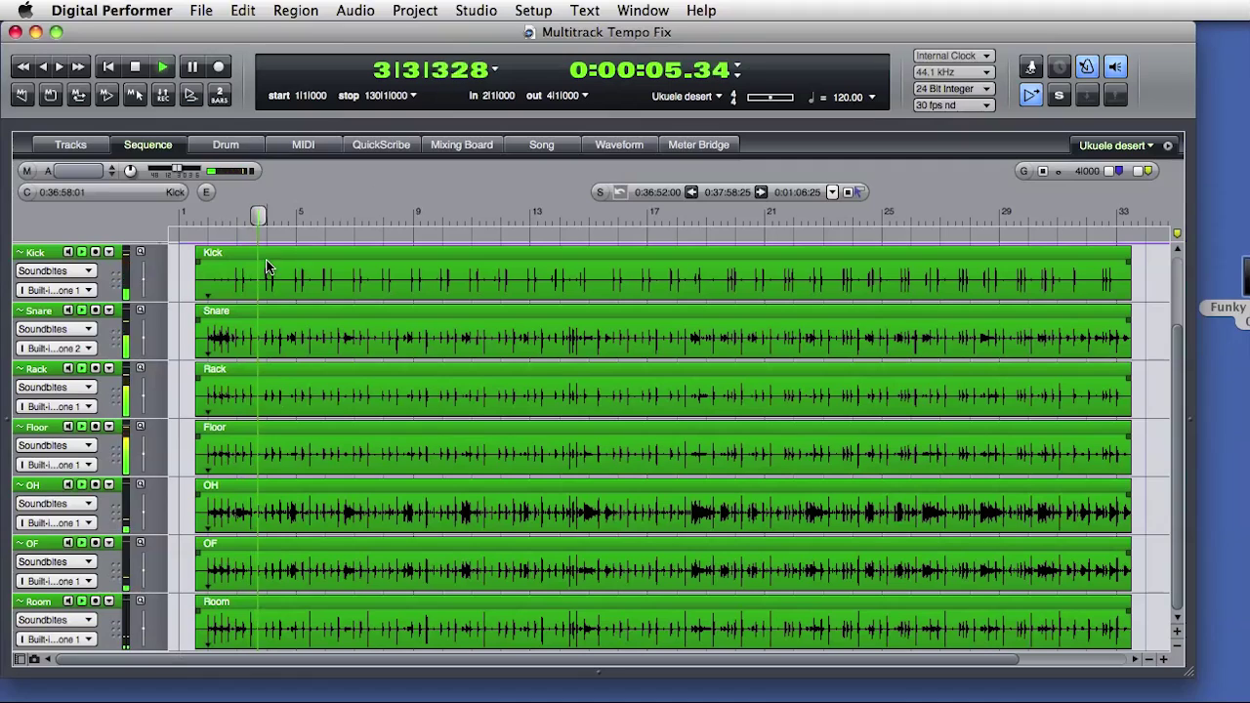
pyautogui.press('space')
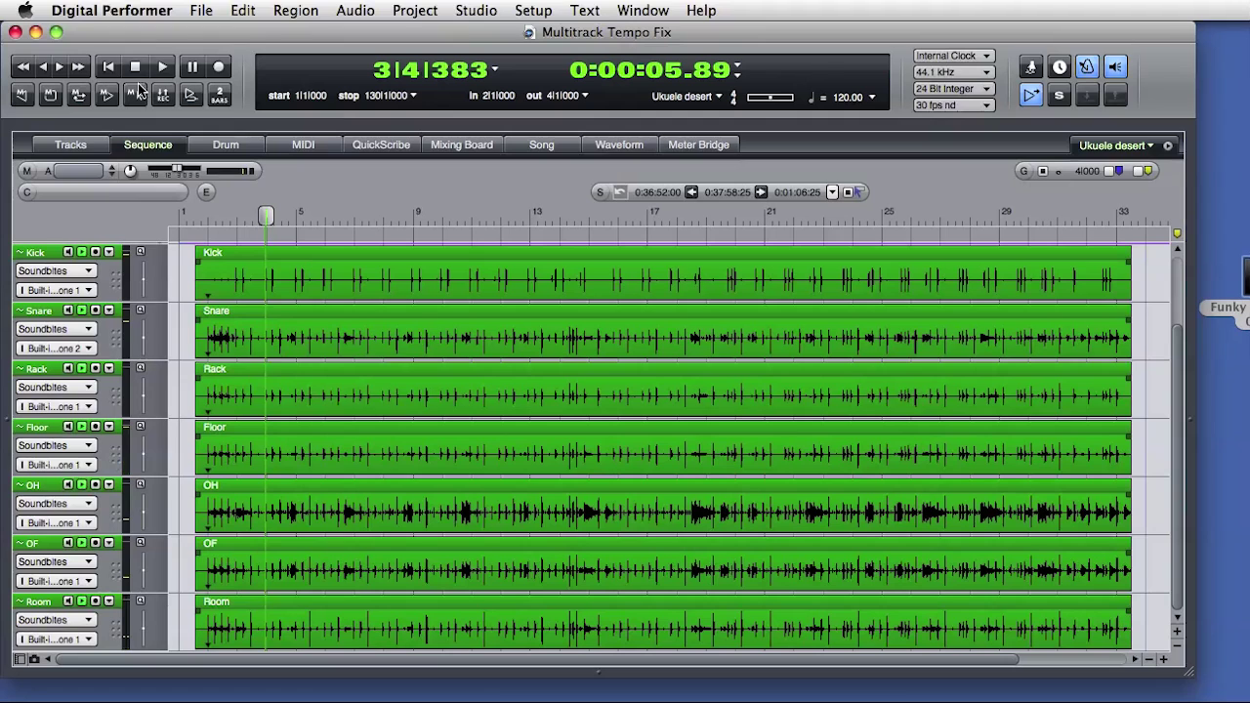
pyautogui.click(109, 67)
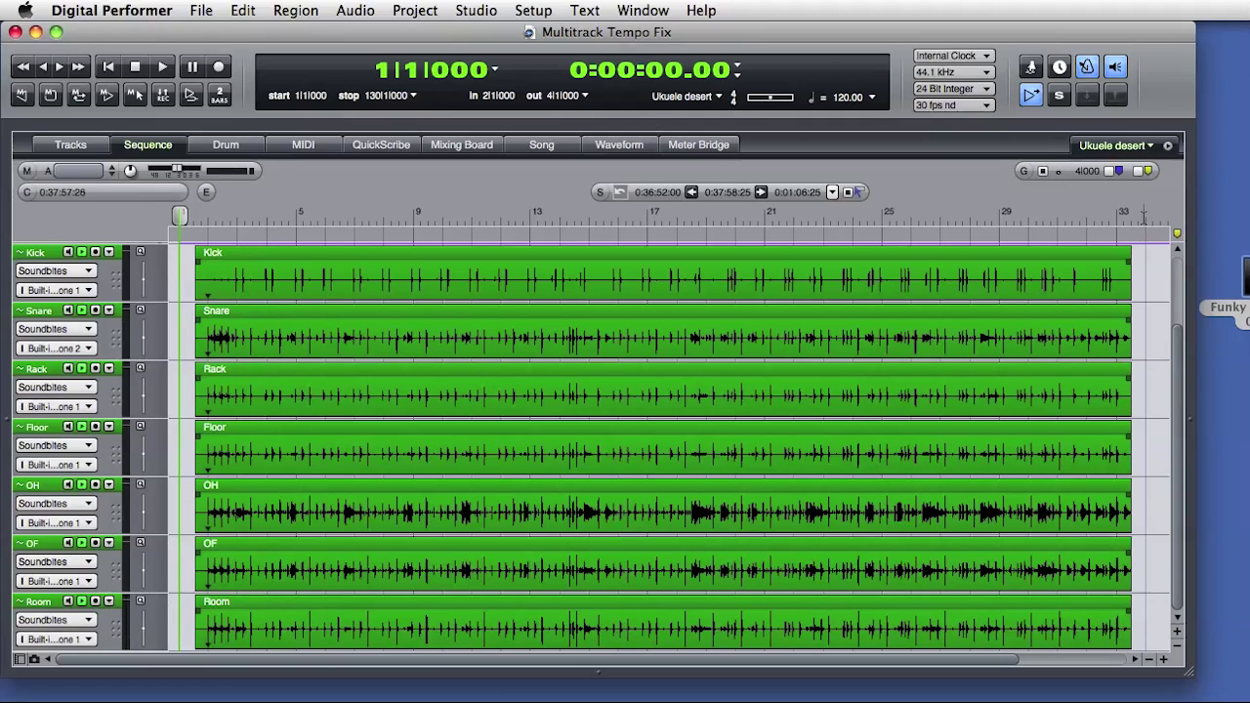
pyautogui.moveTo(1143, 217); pyautogui.dragTo(119, 201)
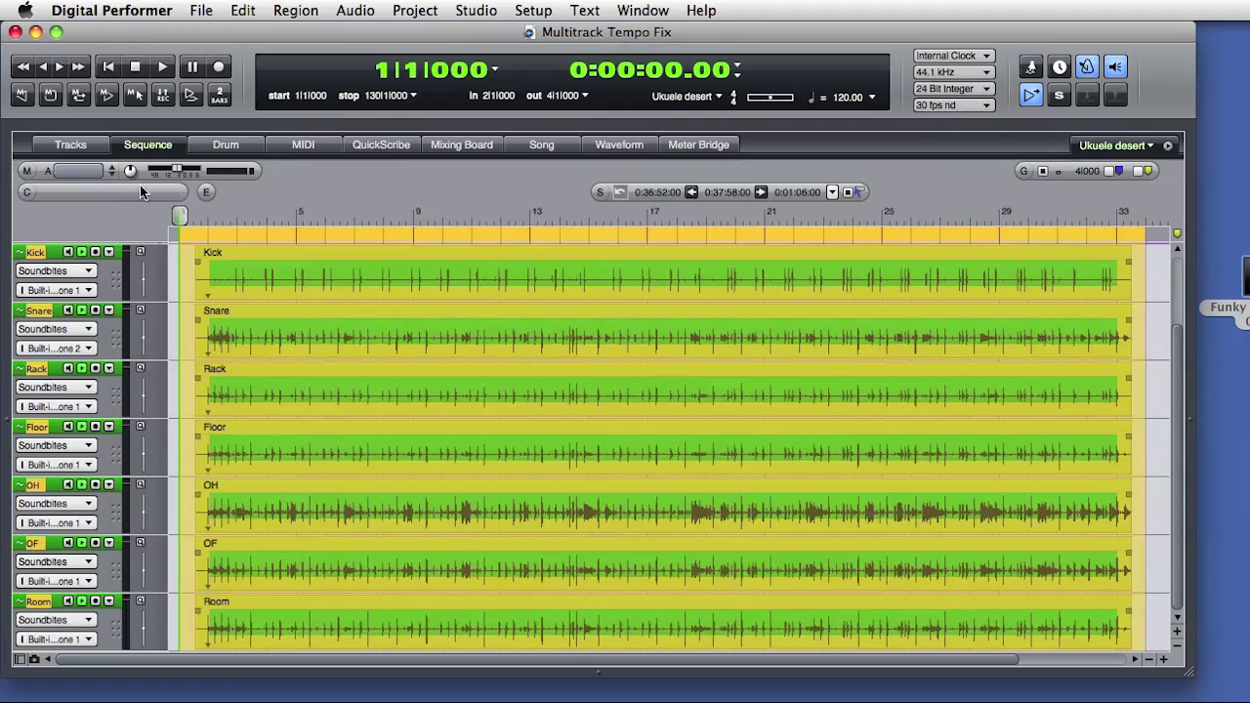
# Time-scale all seven drum soundbites to 99 percent with Region > Scale Time.
pyautogui.click(293, 11)
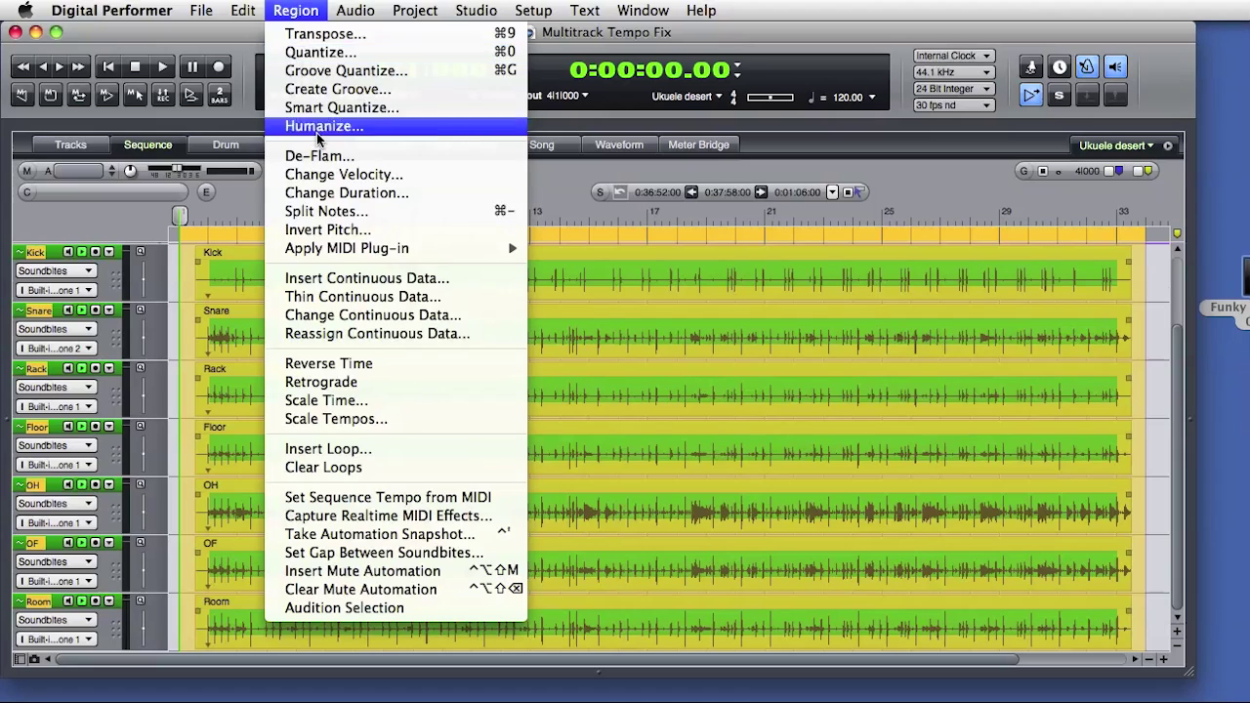
pyautogui.click(354, 400)
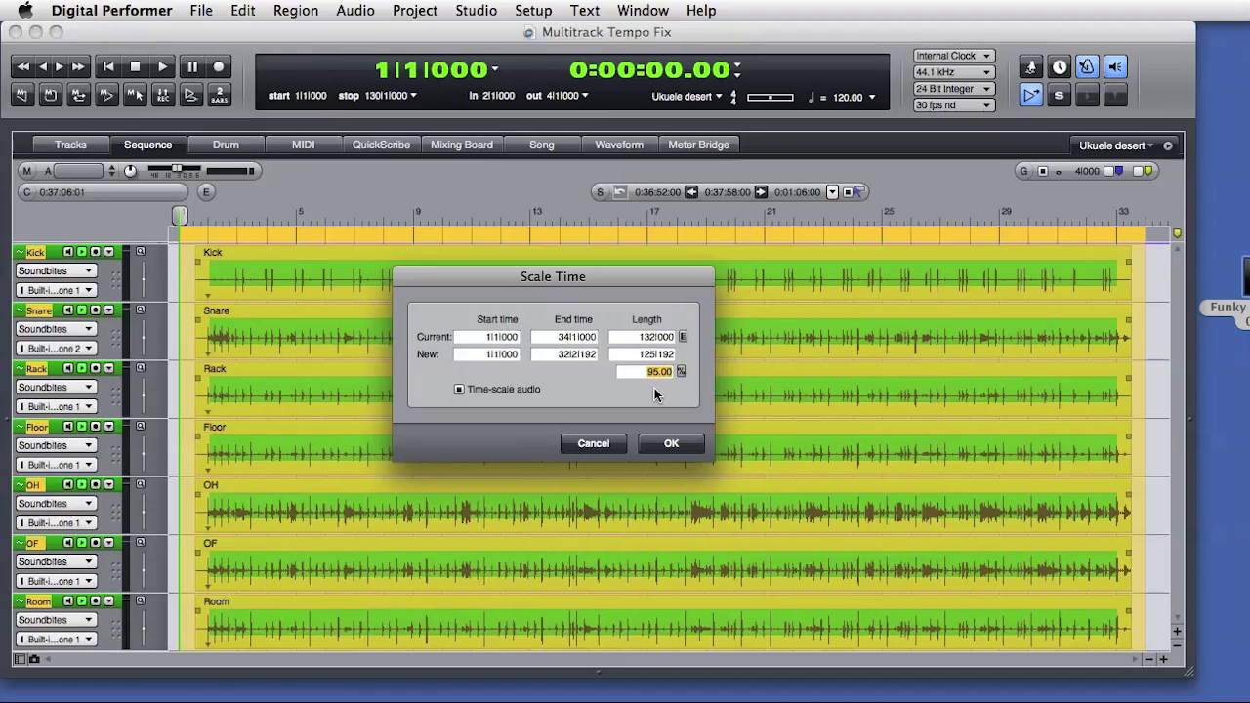
pyautogui.write('99')
pyautogui.click(673, 444)
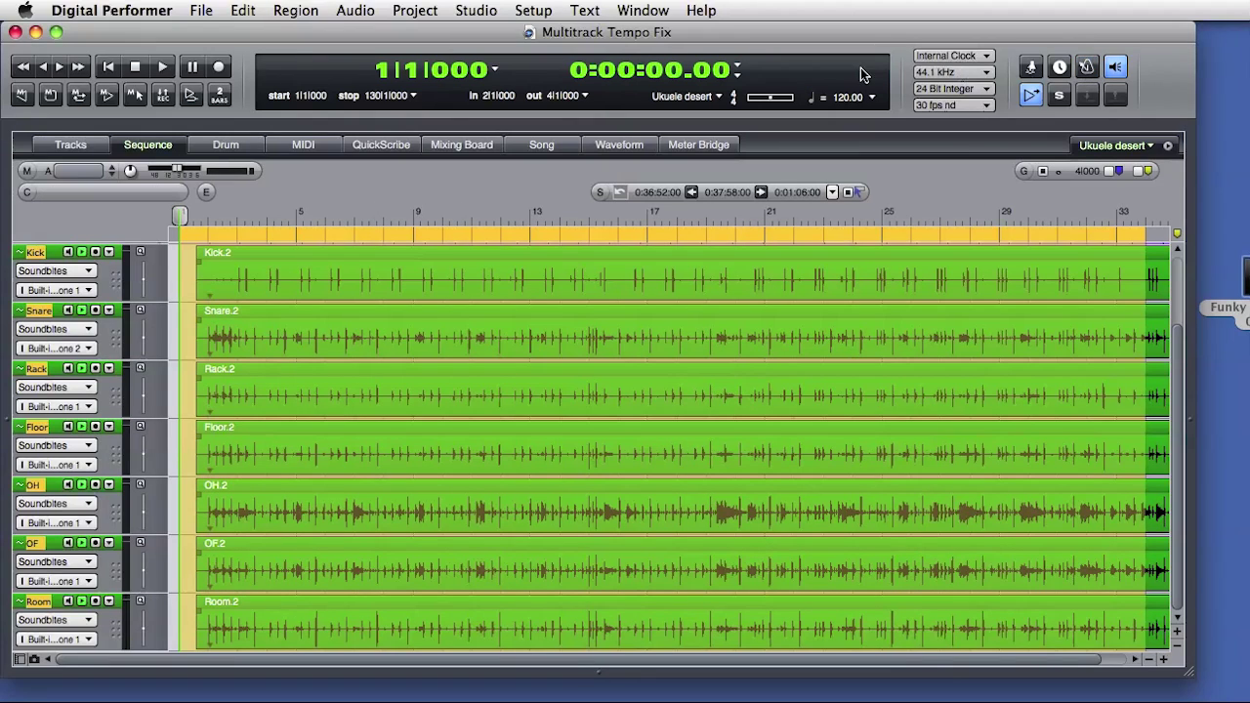
# Play back the 99 percent time-scaled drums, then undo that time-scale.
pyautogui.click(165, 68)
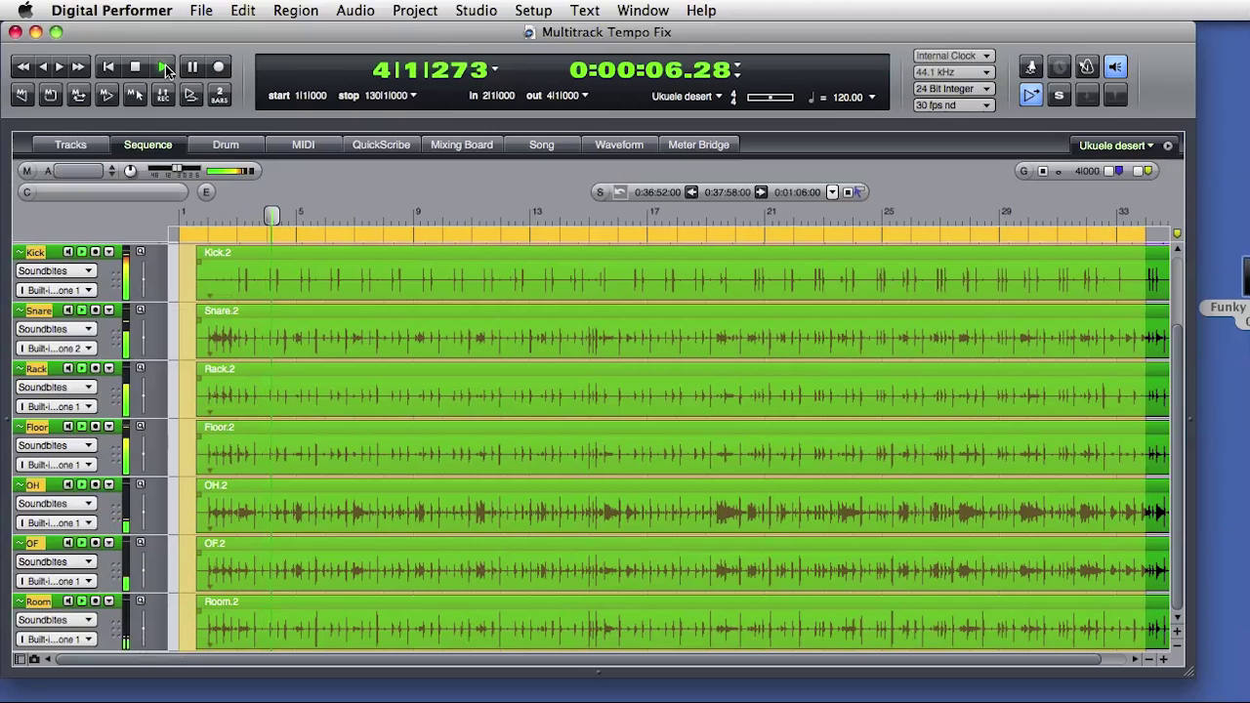
pyautogui.press('space')
pyautogui.press('super+z')
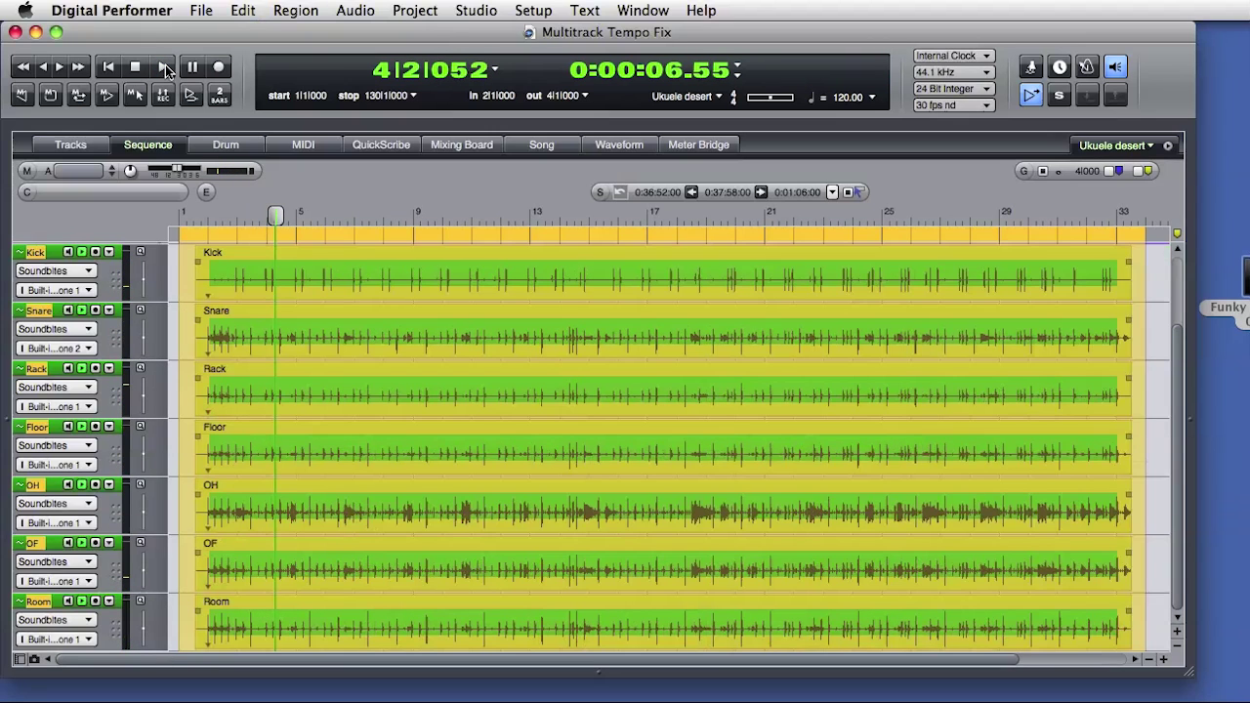
# Time-scale the drums to 95 percent, audition the result, then undo it.
pyautogui.click(296, 10)
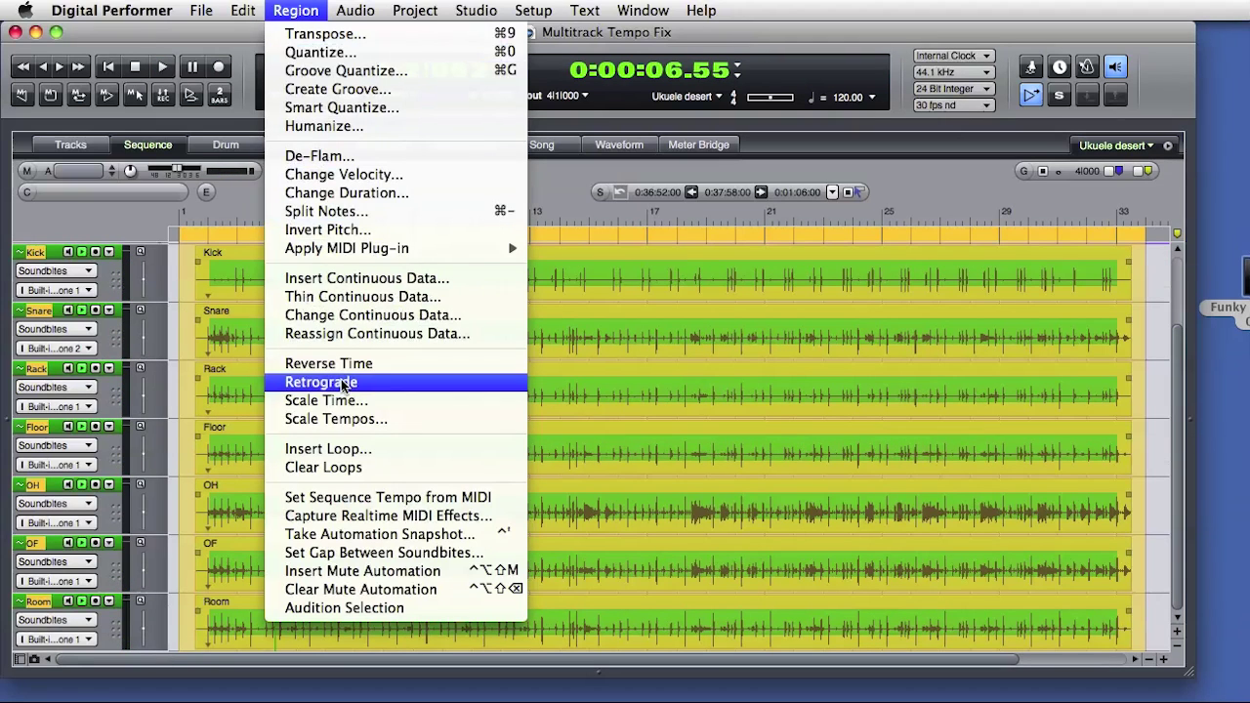
pyautogui.click(322, 400)
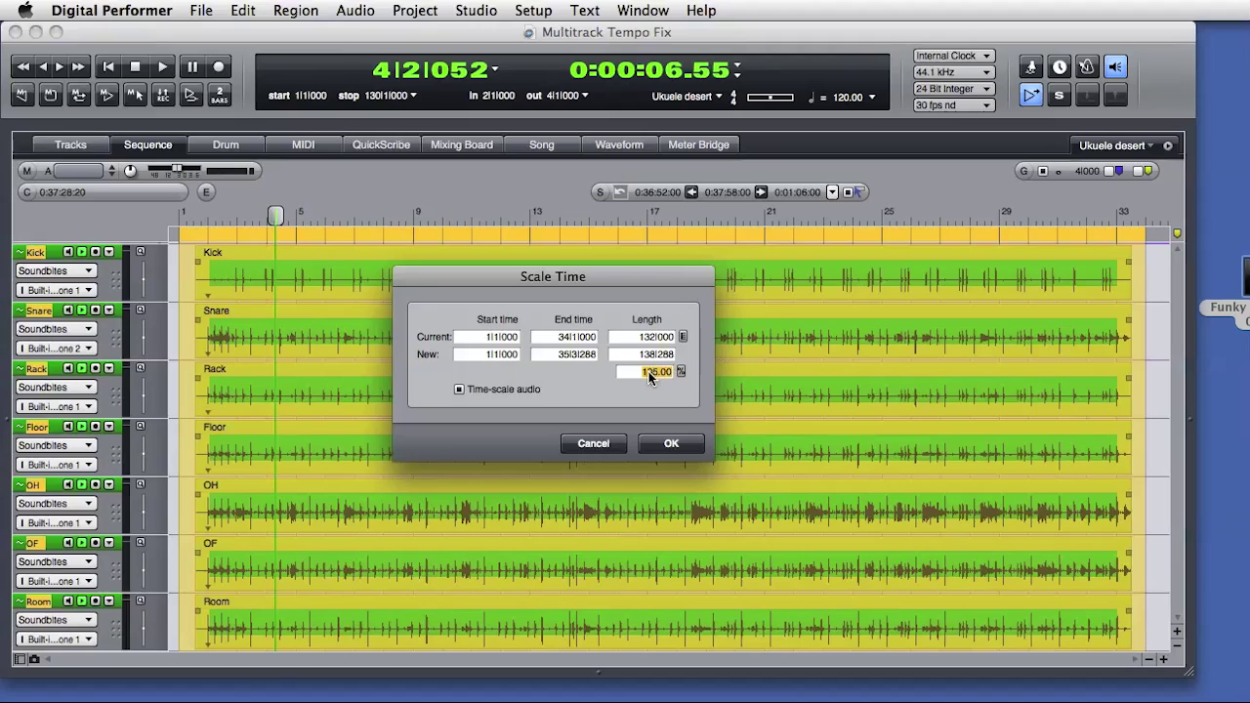
pyautogui.write('95')
pyautogui.click(671, 445)
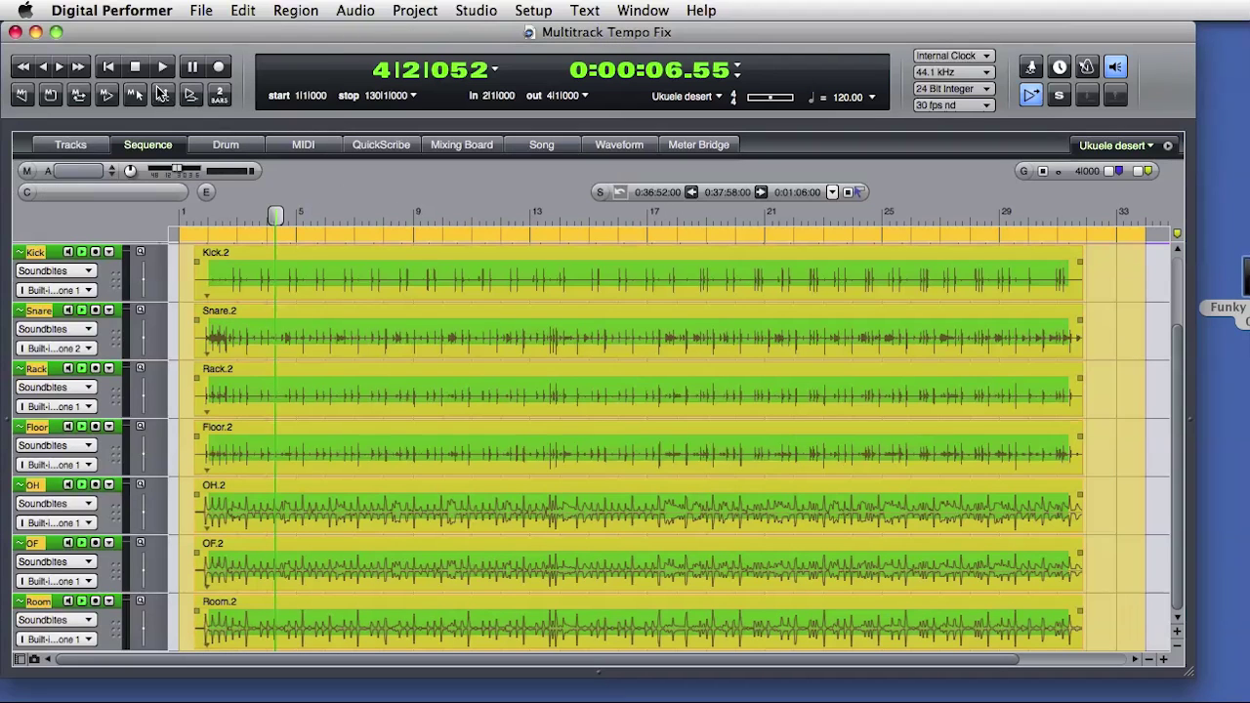
pyautogui.press('space')
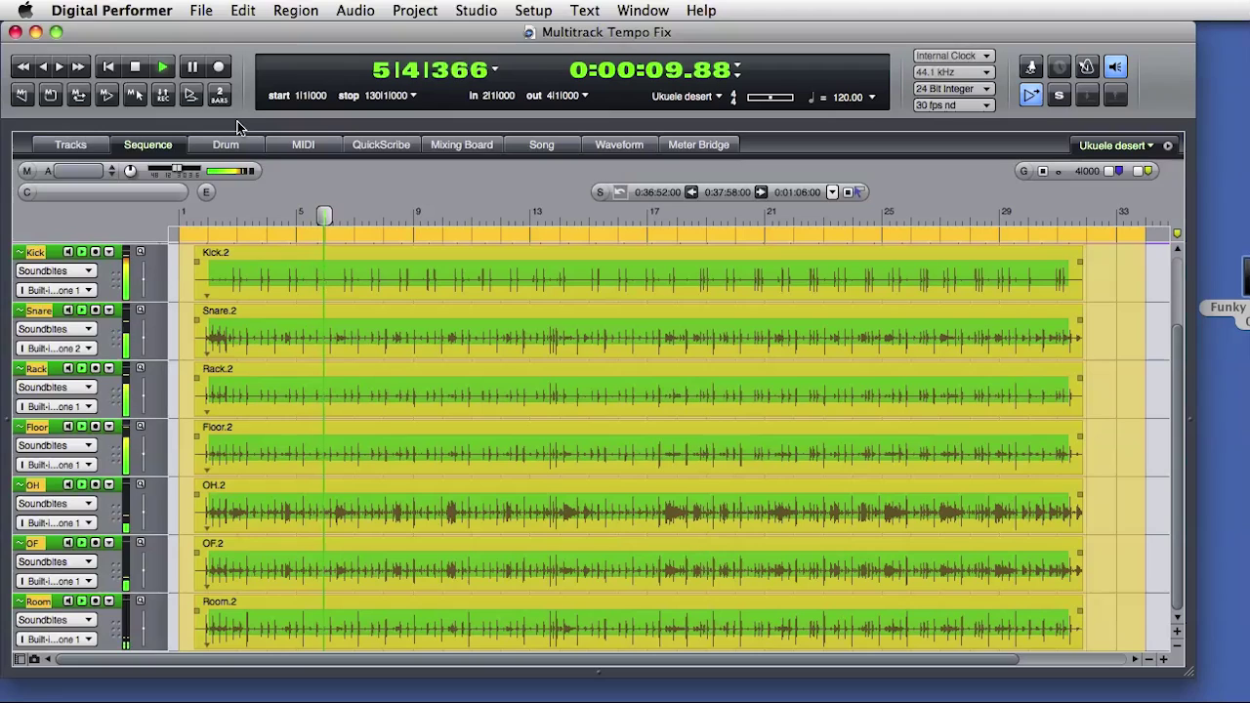
pyautogui.press('space')
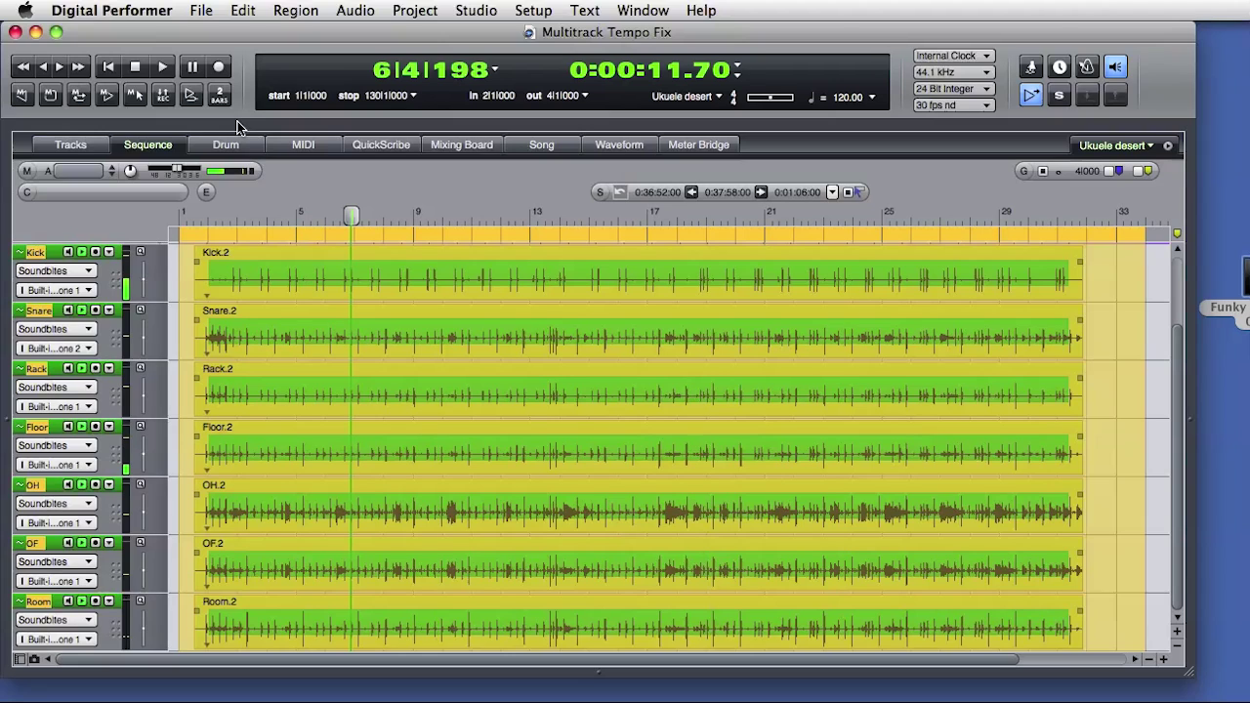
pyautogui.press('super+z')
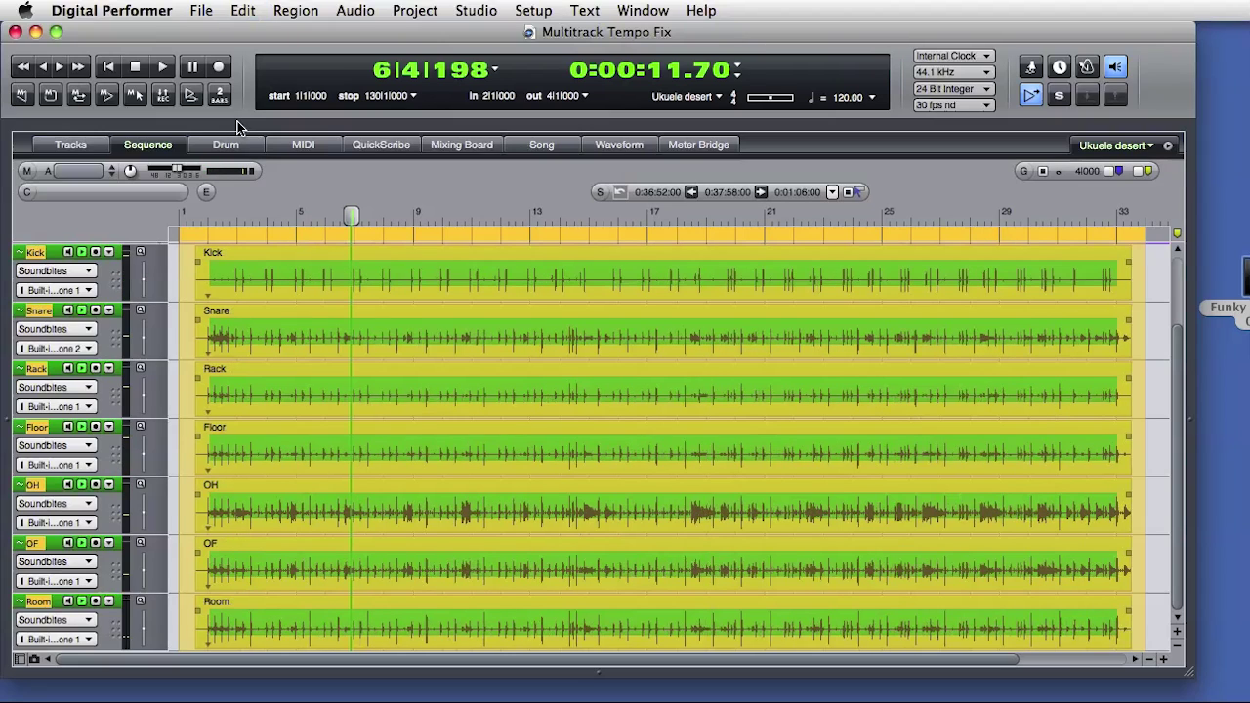
# Clear the selection, set the tempo source to Conductor track, and reveal its tempo lane.
pyautogui.press('super+z')
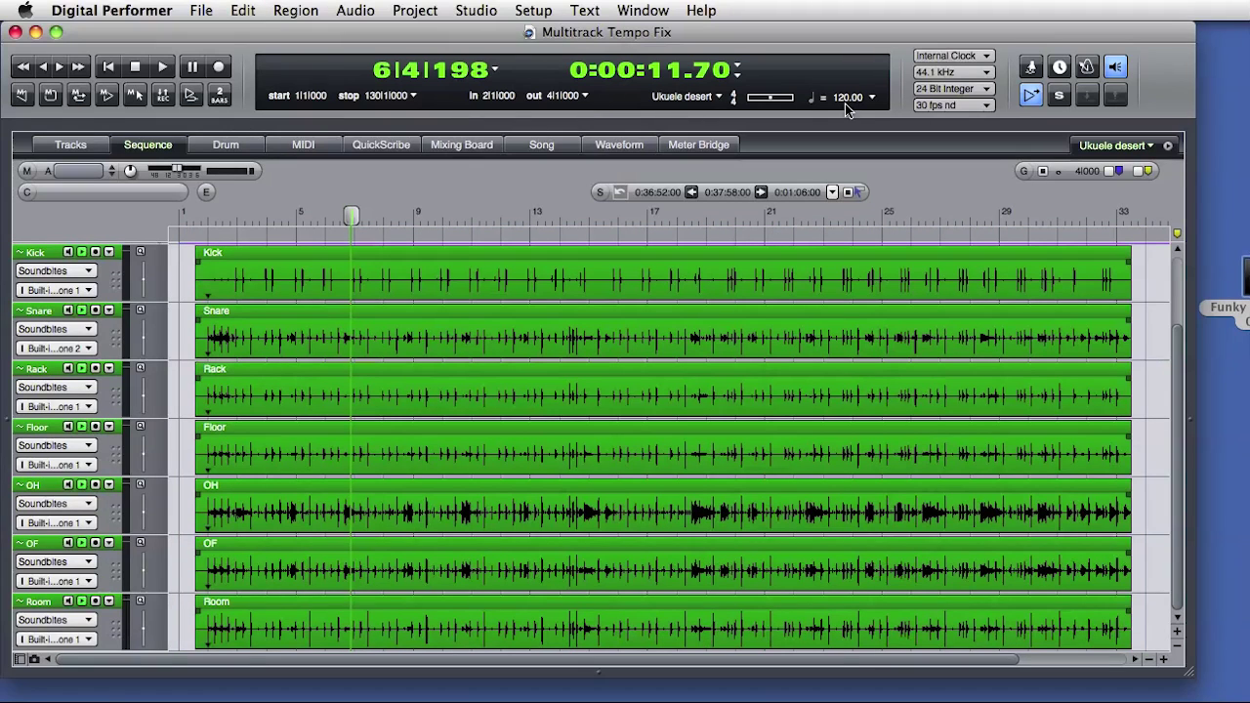
pyautogui.click(873, 98)
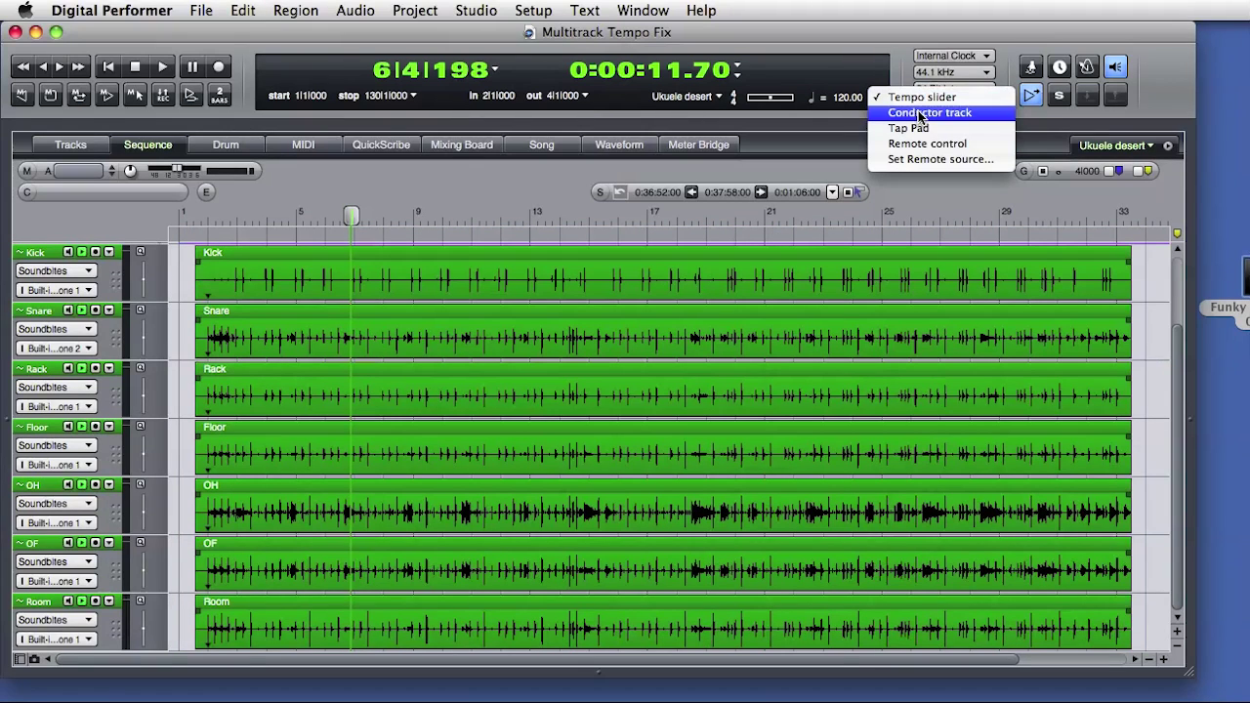
pyautogui.click(920, 113)
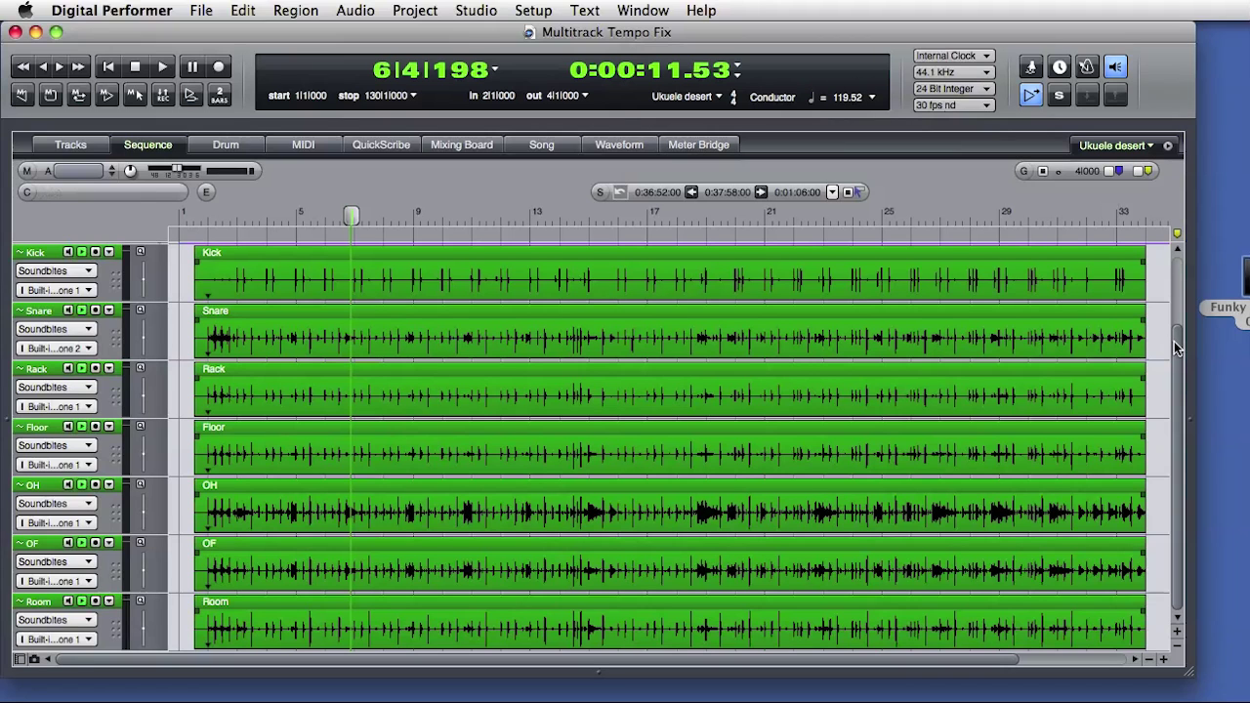
pyautogui.scroll(5, 1175, 347)
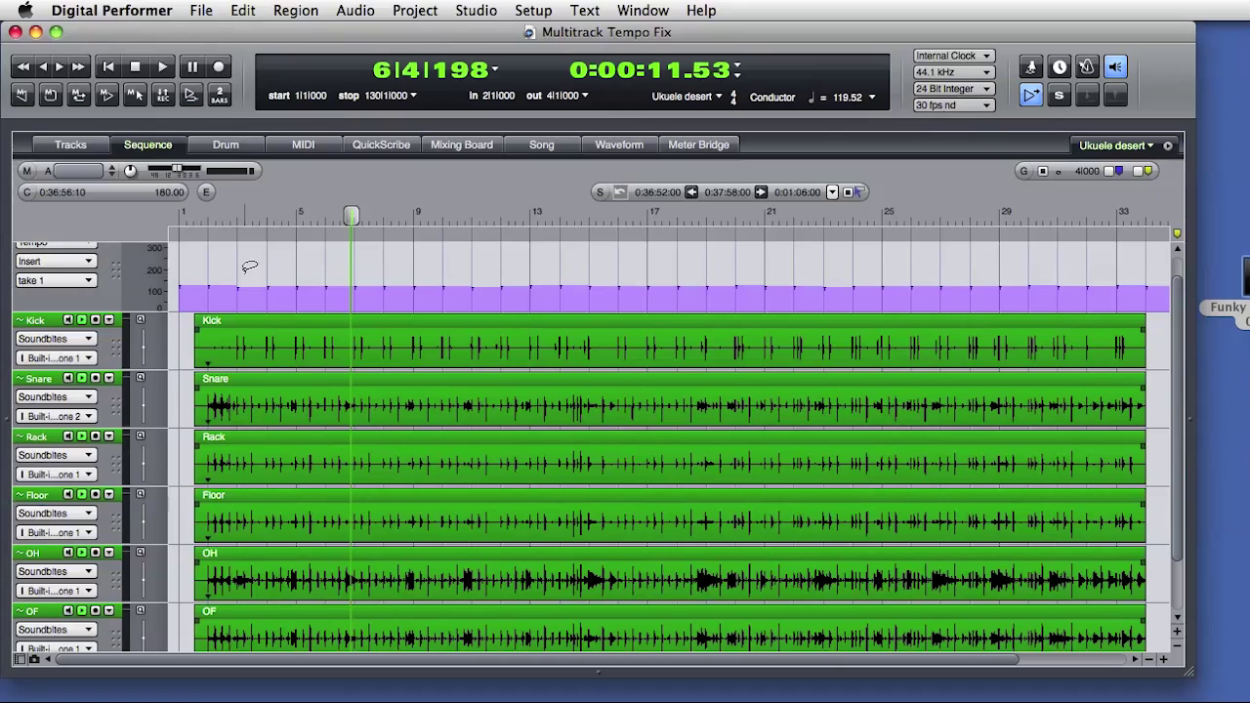
# Zoom in on bars 1 to 8, enable the metronome click, and play the drums against it.
pyautogui.moveTo(390, 215); pyautogui.dragTo(154, 216)
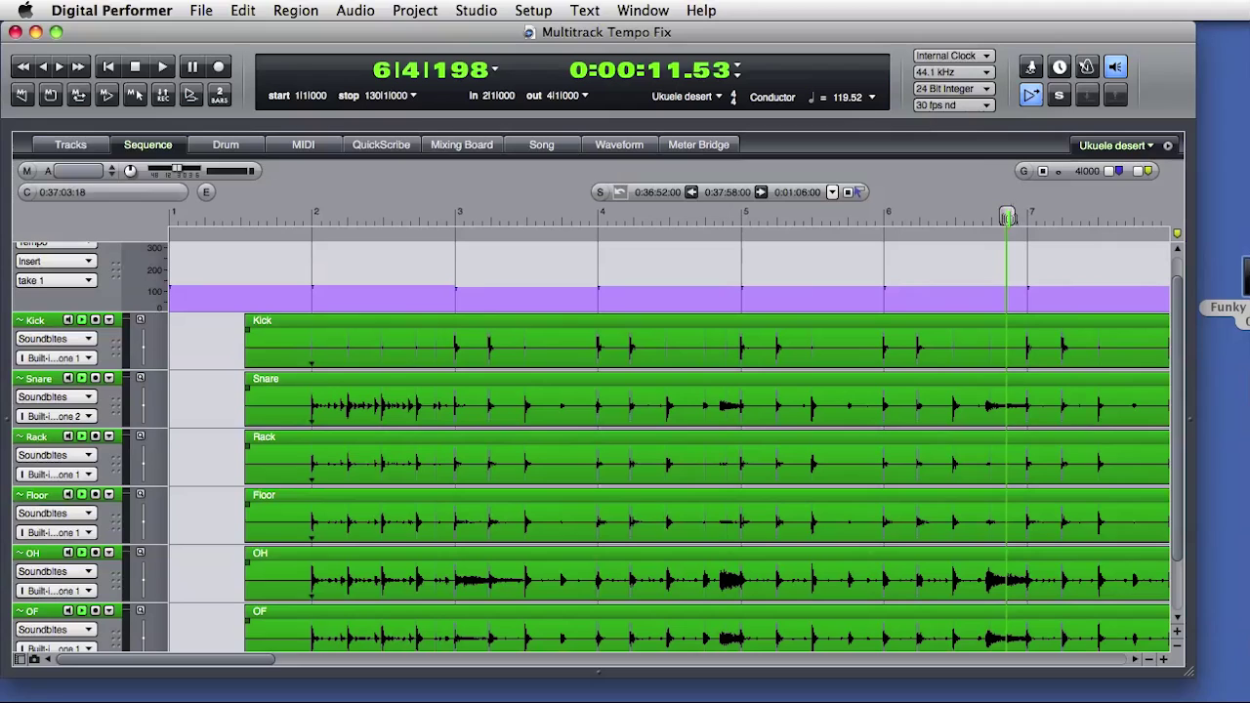
pyautogui.moveTo(1007, 215); pyautogui.dragTo(161, 216)
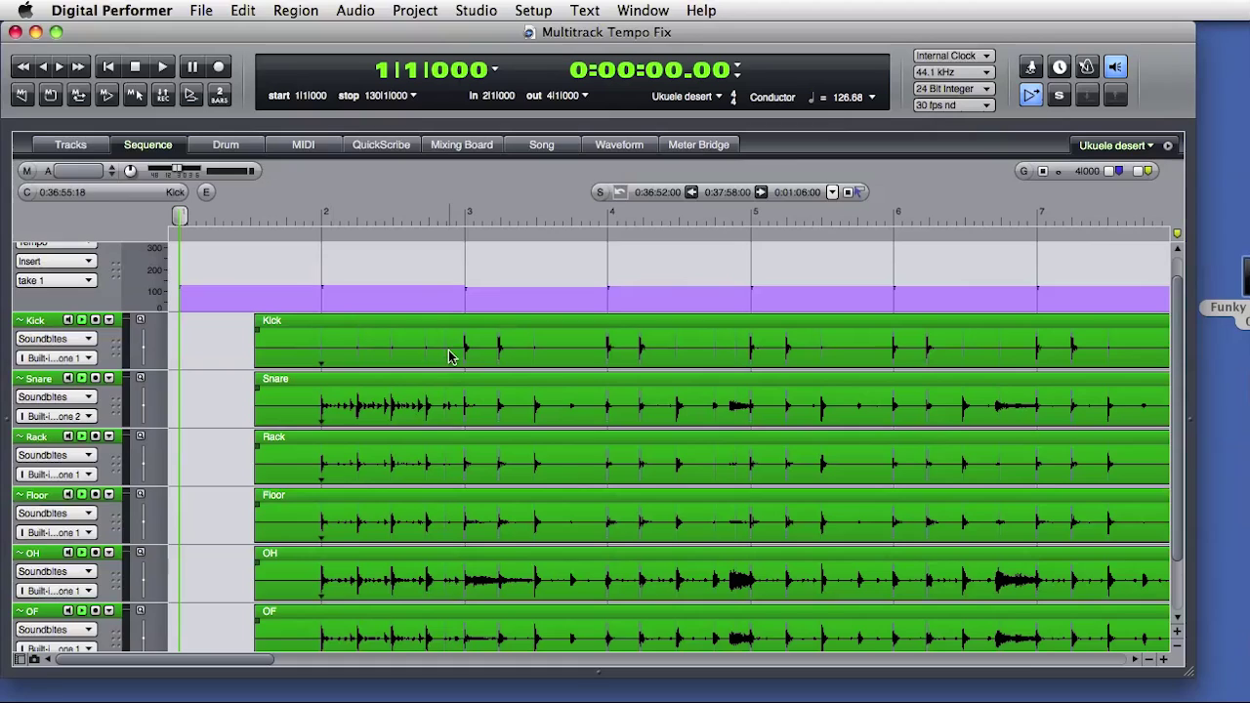
pyautogui.click(1087, 66)
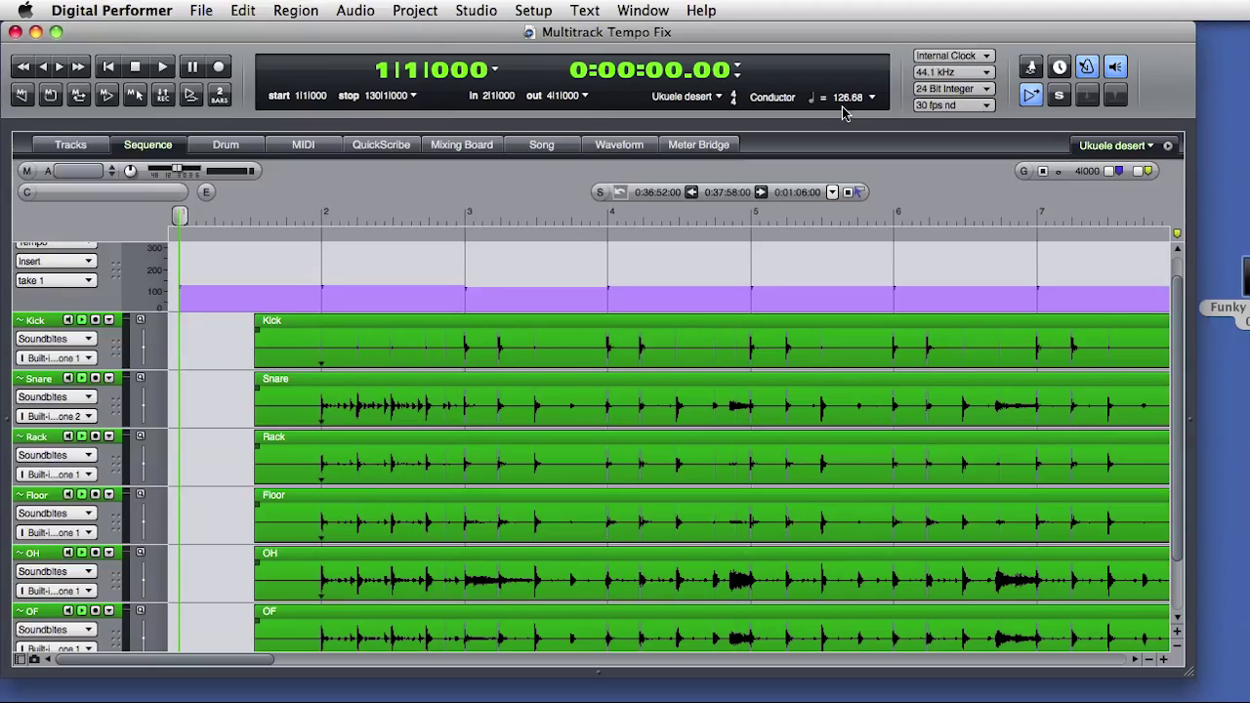
pyautogui.press('space')
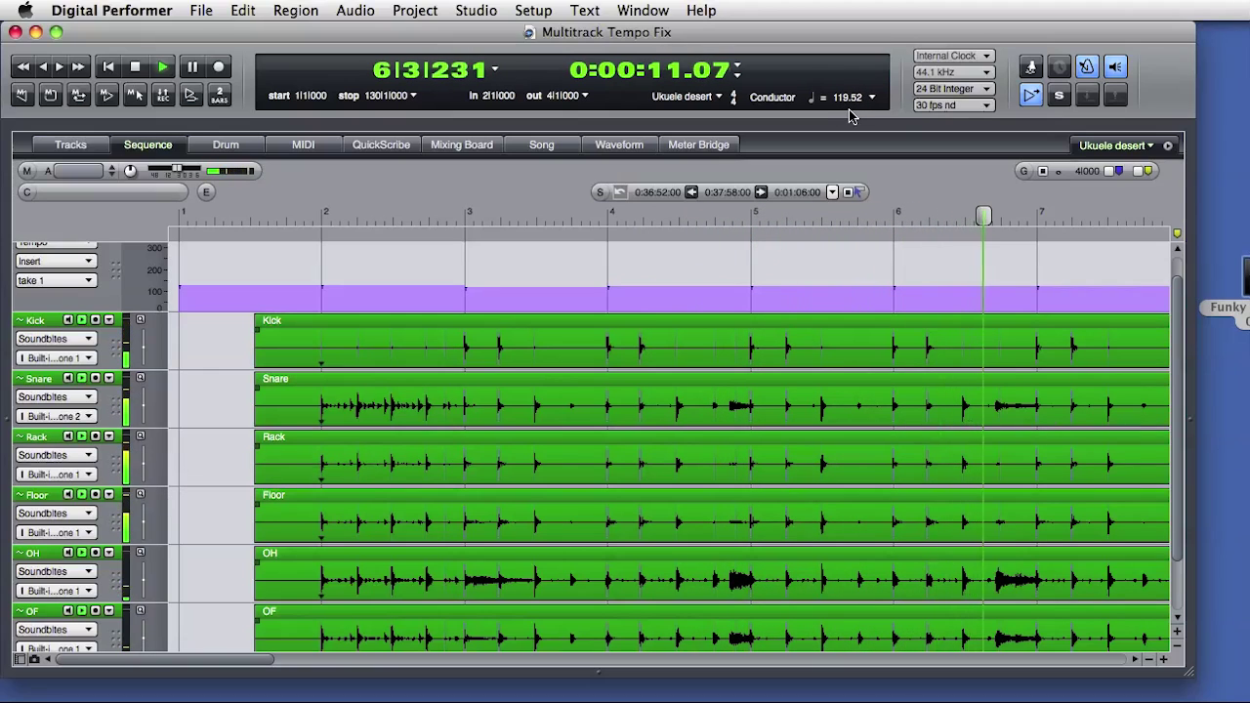
# Zoom out to show all 33 bars and play the drums from around bar 21.
pyautogui.press('space')
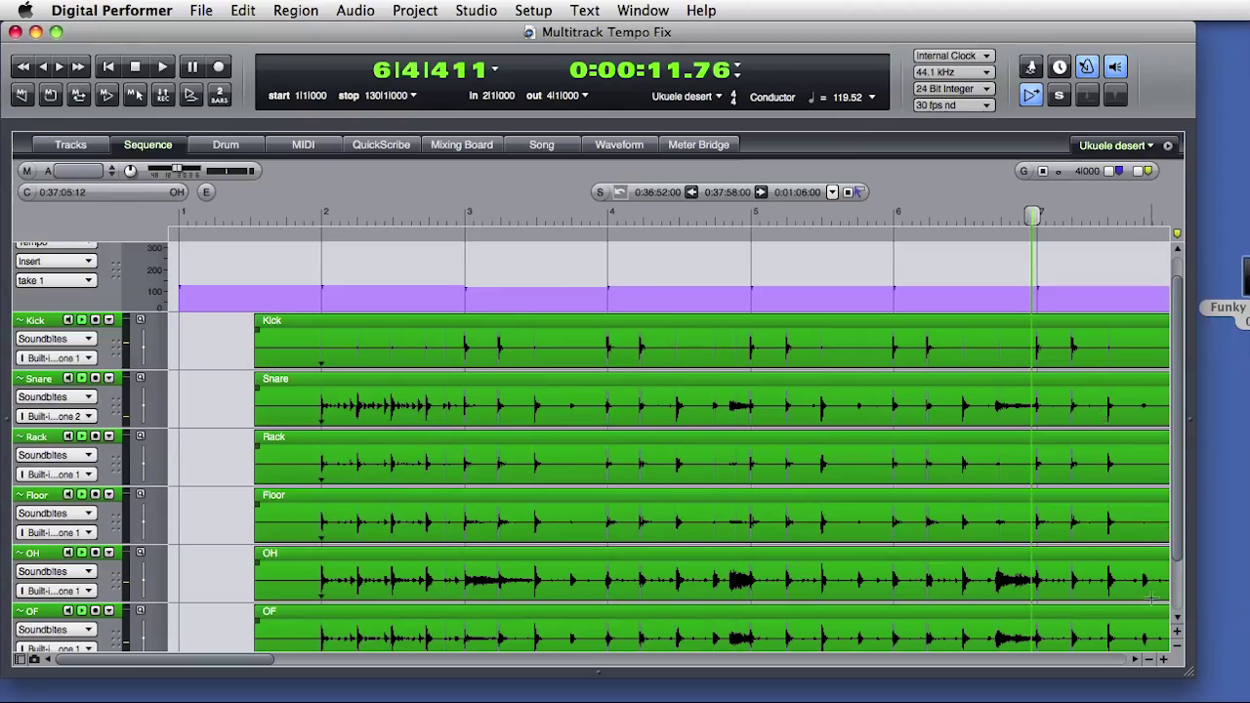
pyautogui.click(1148, 660)
pyautogui.click(1149, 660)
pyautogui.click(1149, 660)
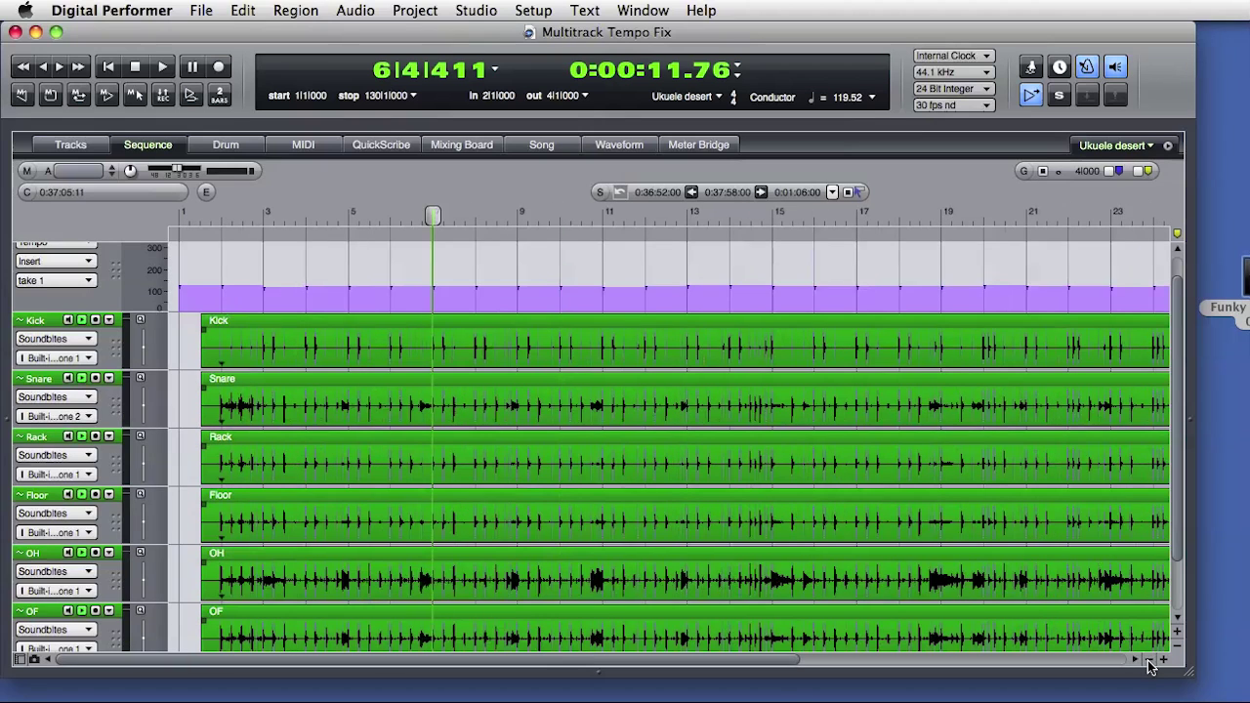
pyautogui.click(1148, 660)
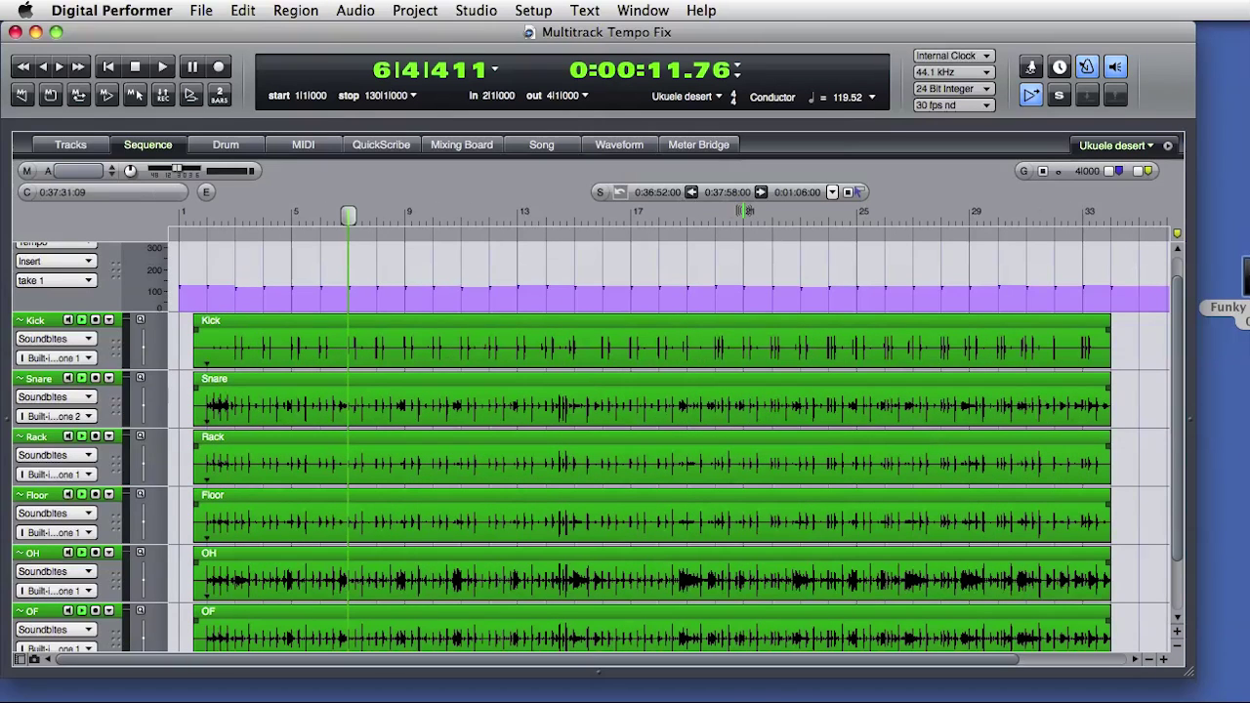
pyautogui.click(743, 214)
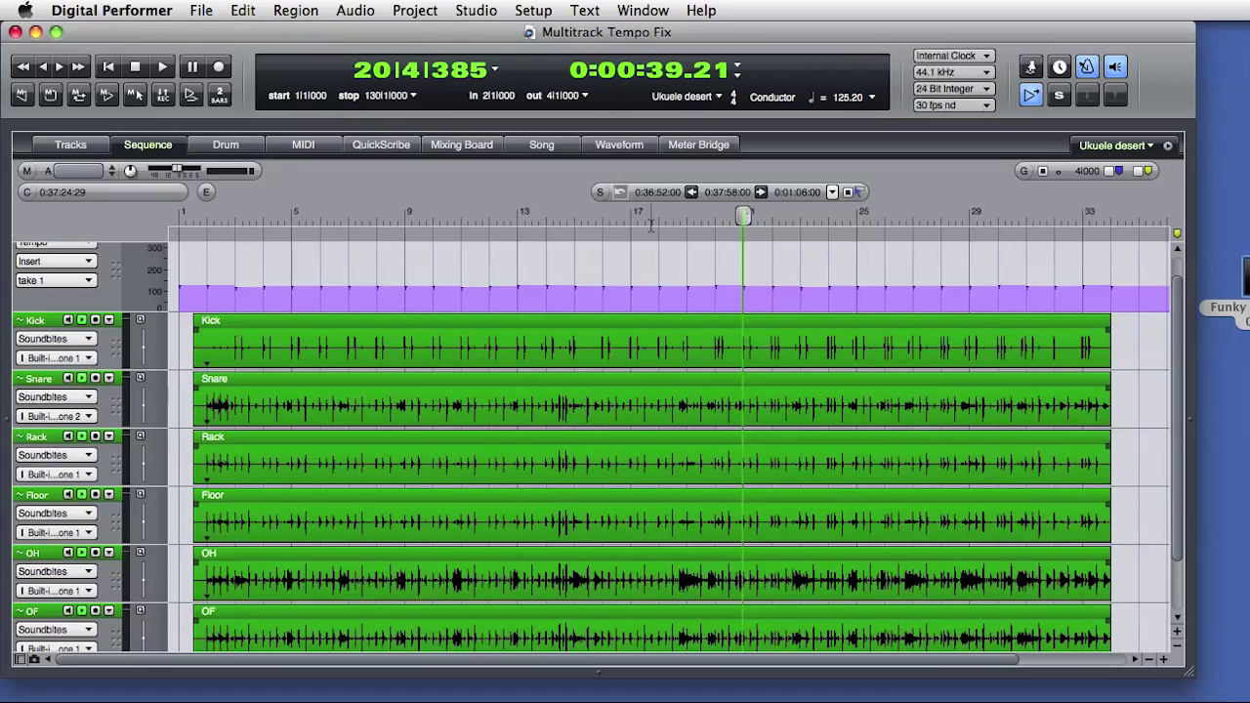
pyautogui.press('space')
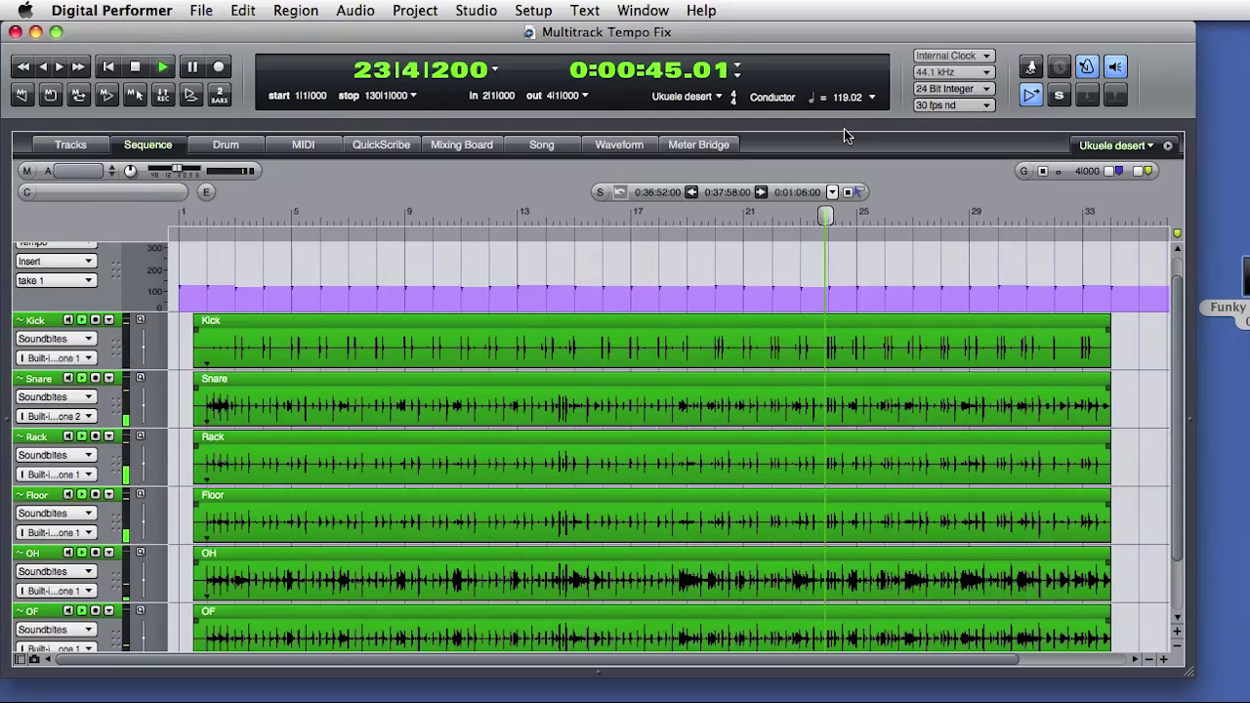
pyautogui.press('space')
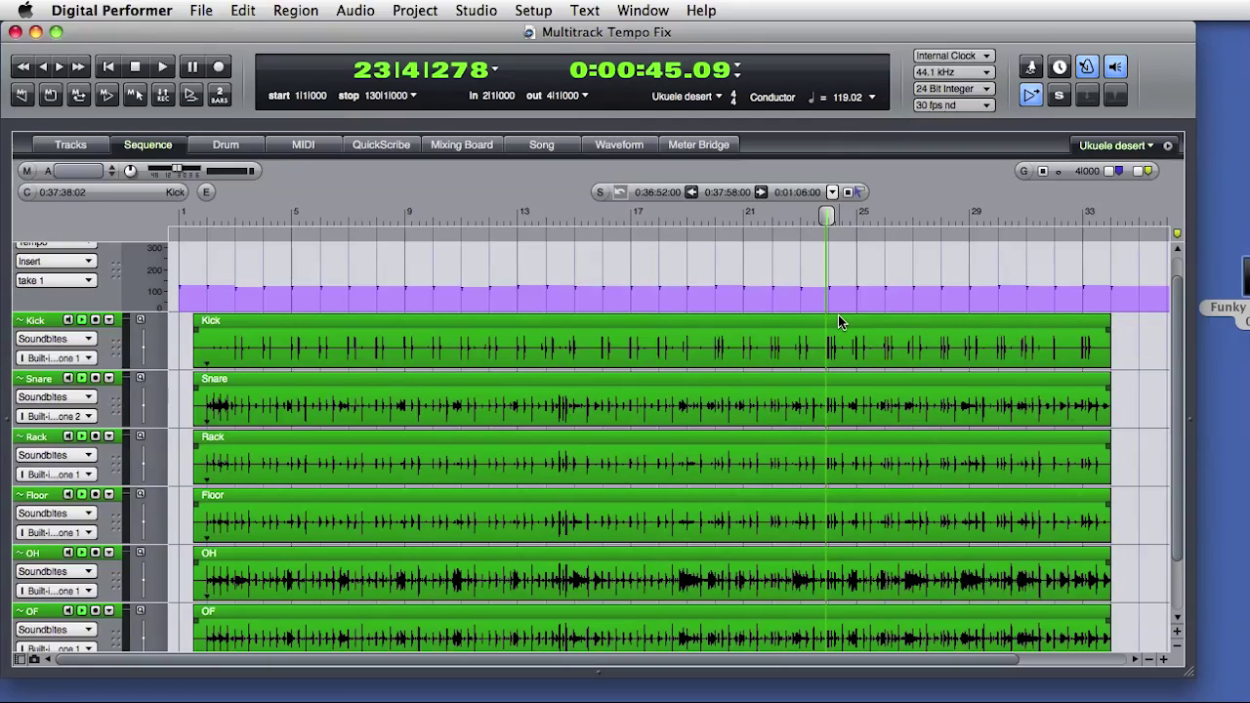
# Select everything and use Audio > Copy Sequence Tempo to Soundbite, then deselect.
pyautogui.press('super+a')
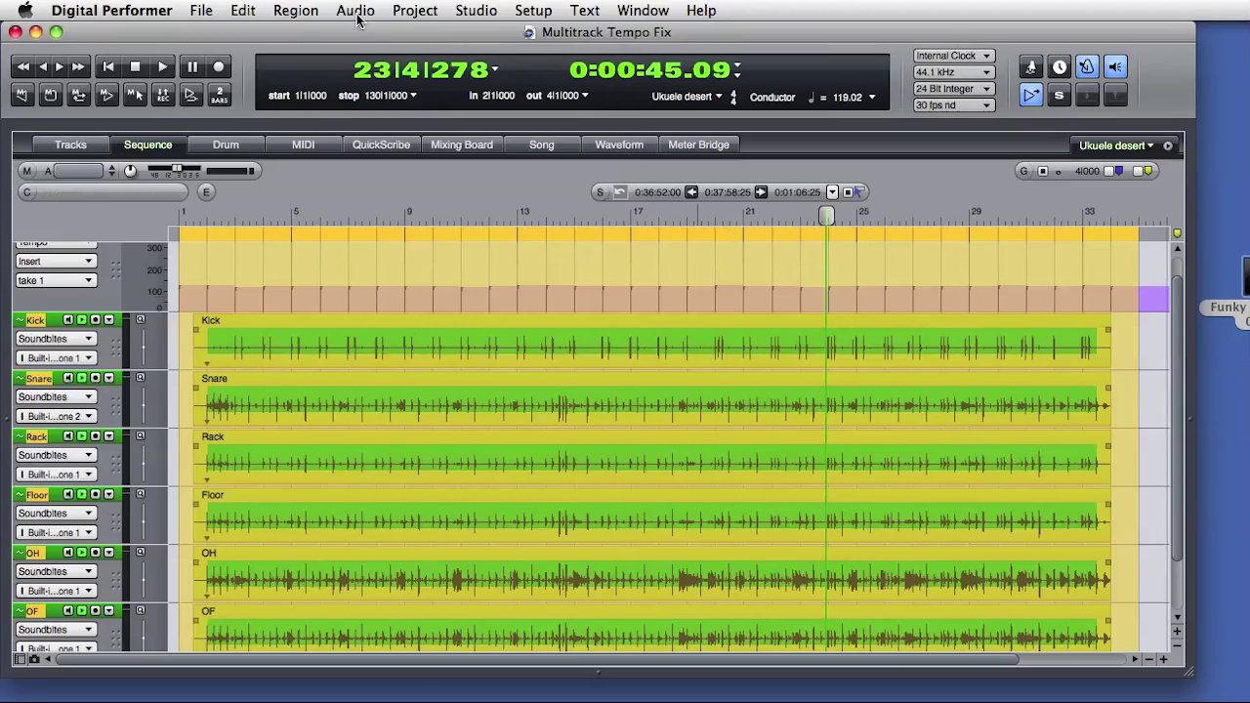
pyautogui.click(358, 15)
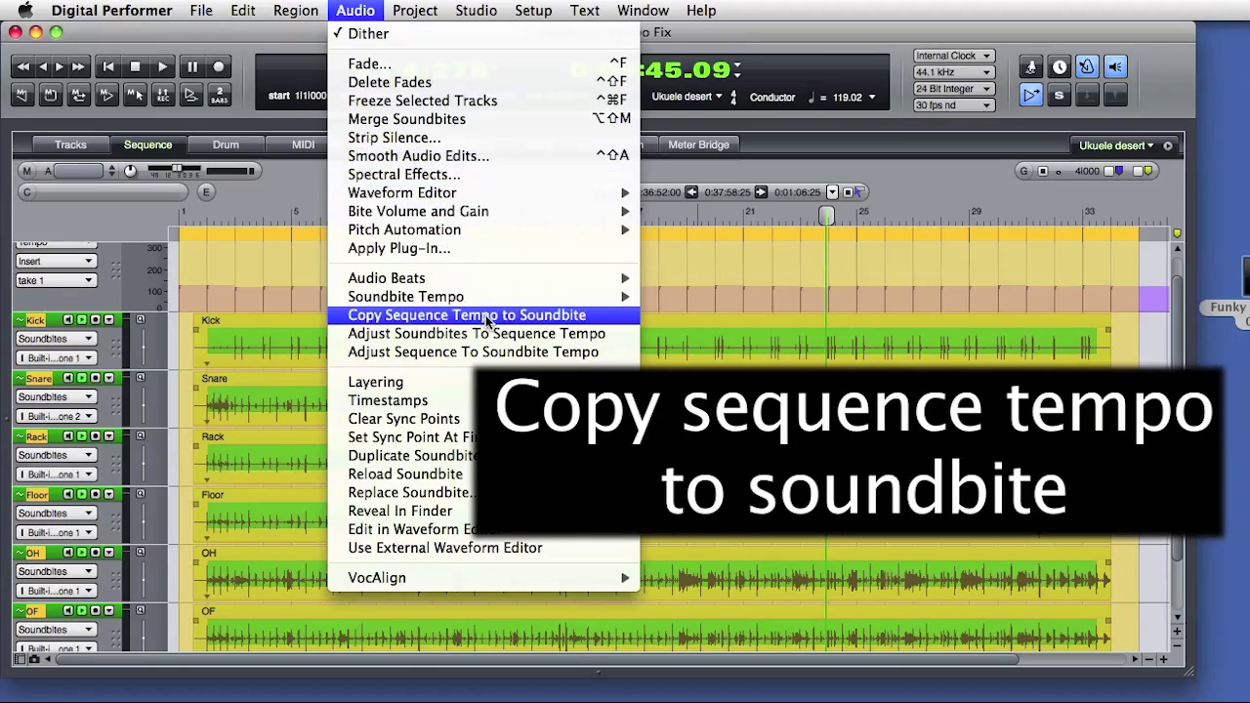
pyautogui.click(486, 320)
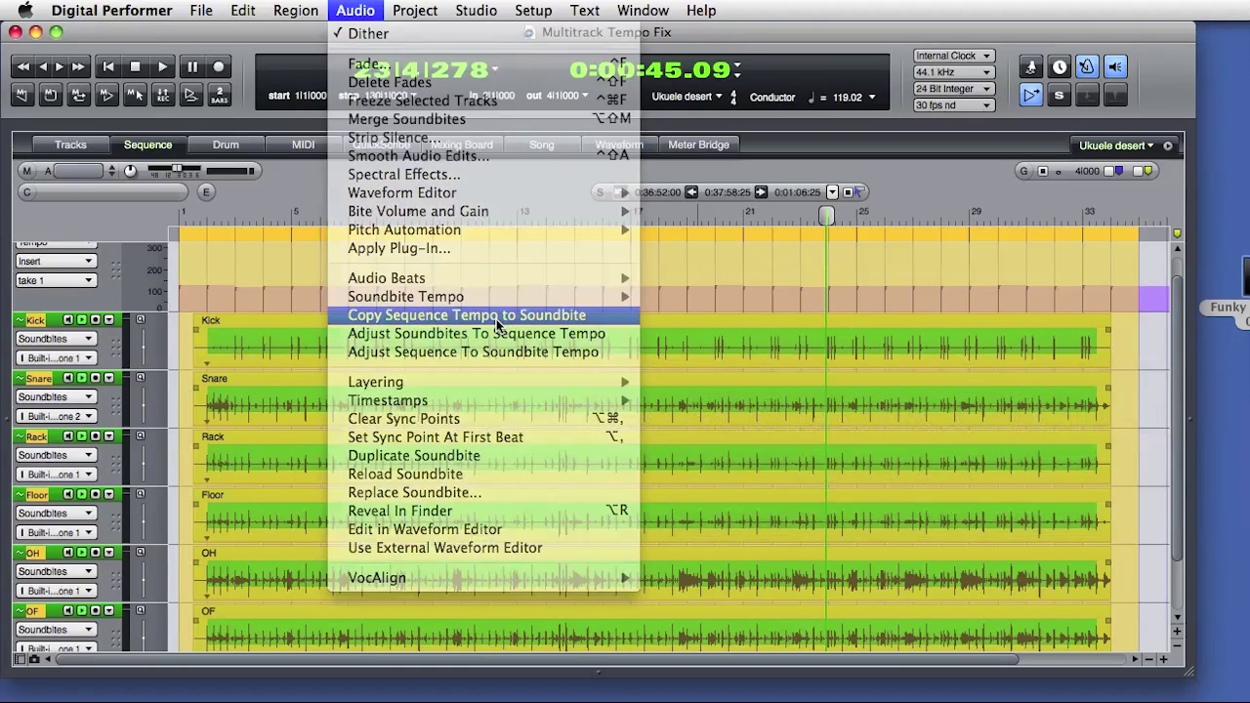
pyautogui.click(516, 254)
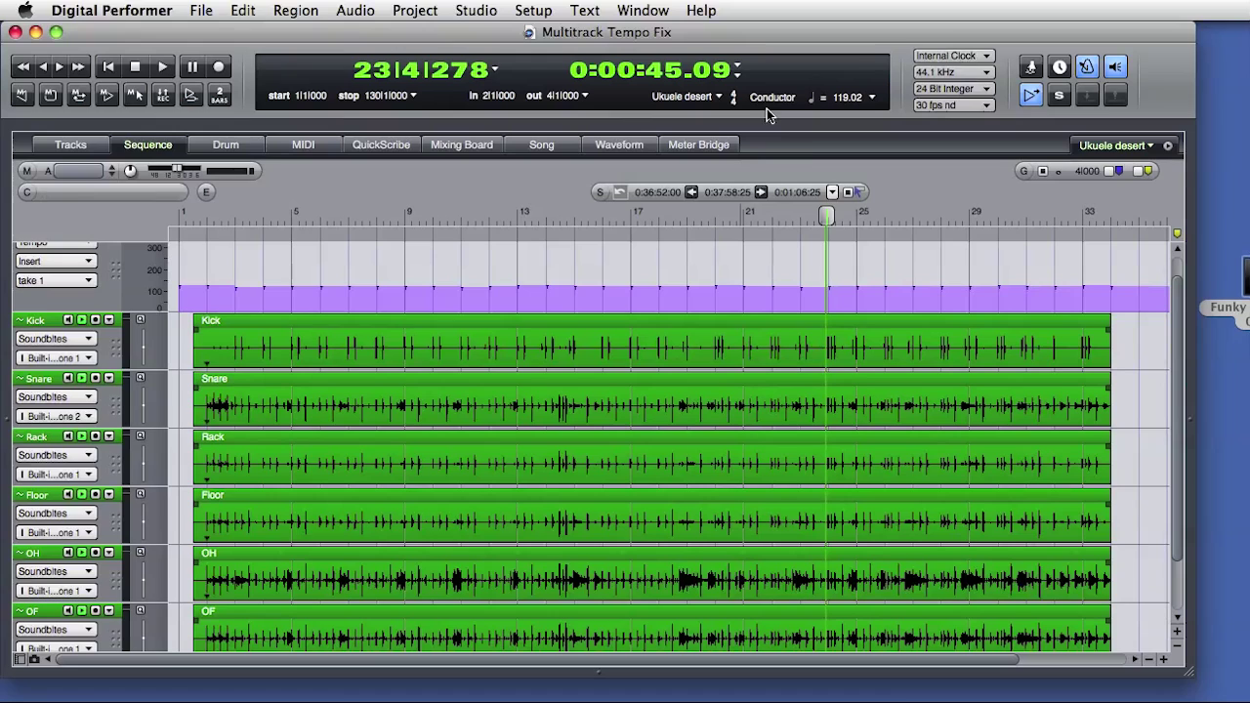
pyautogui.moveTo(826, 216); pyautogui.dragTo(540, 225)
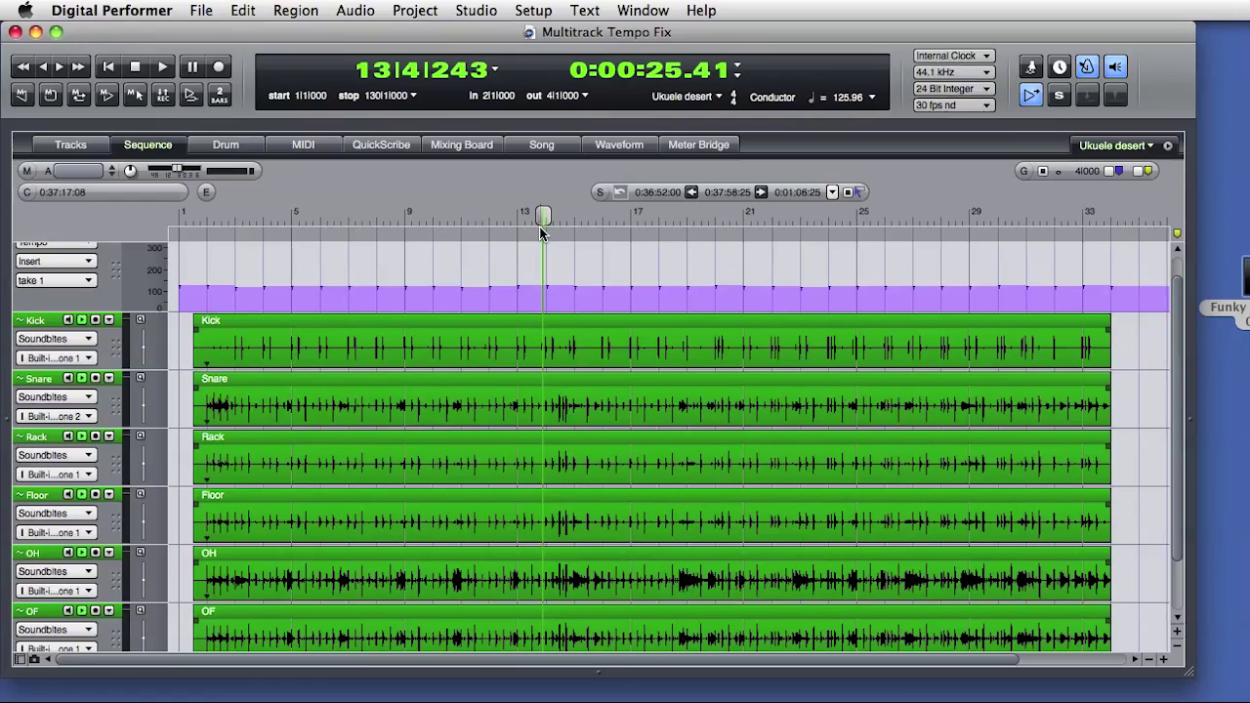
# Use Region > Scale Tempos to limit all conductor tempos to a 110–125 bpm range.
pyautogui.press('super+a')
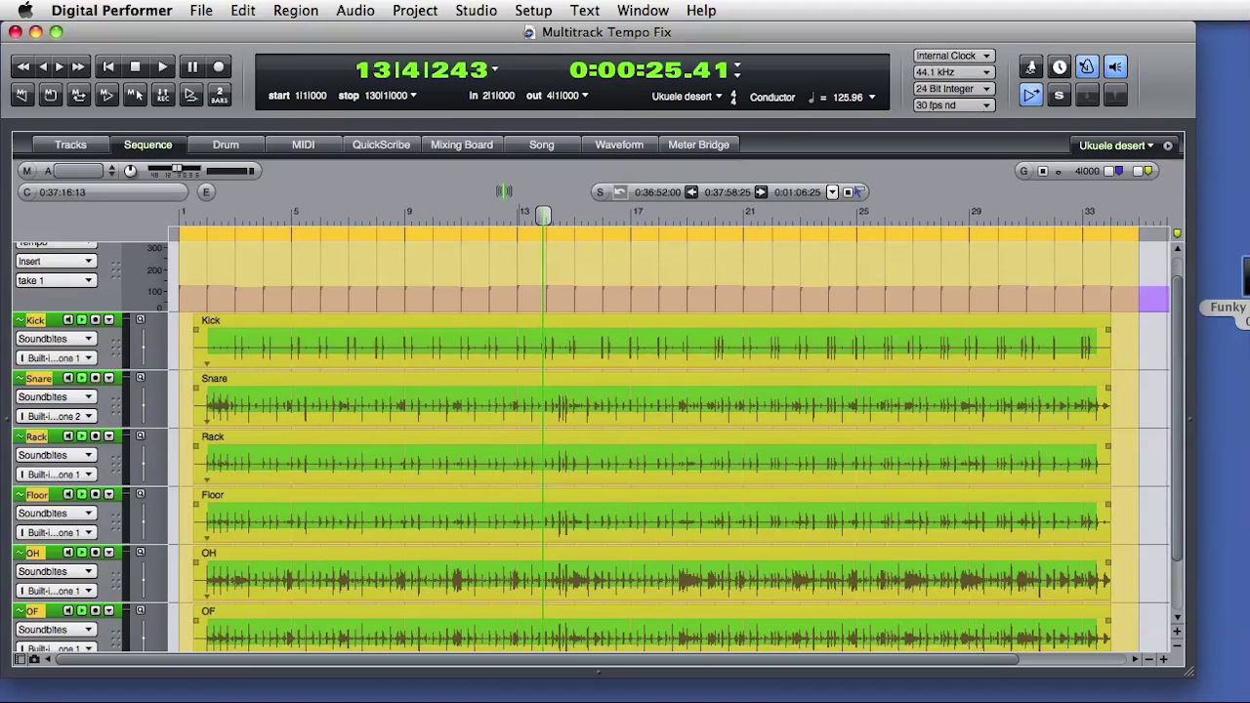
pyautogui.click(296, 11)
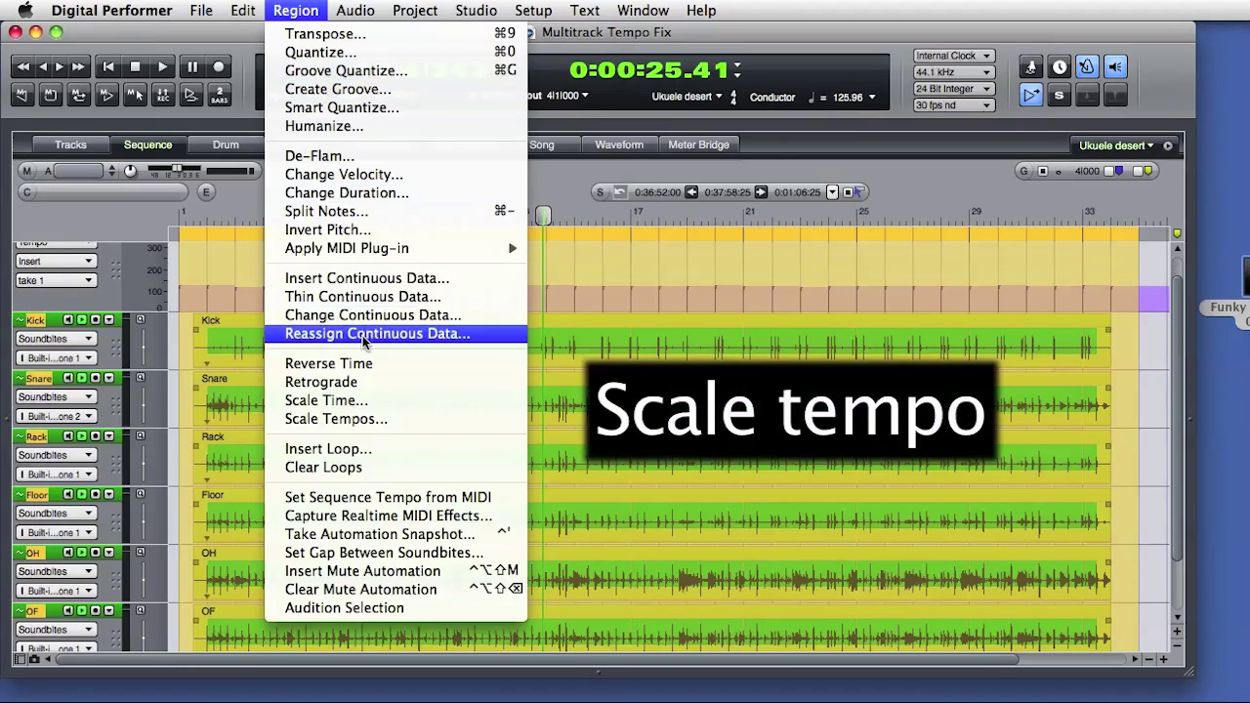
pyautogui.click(394, 420)
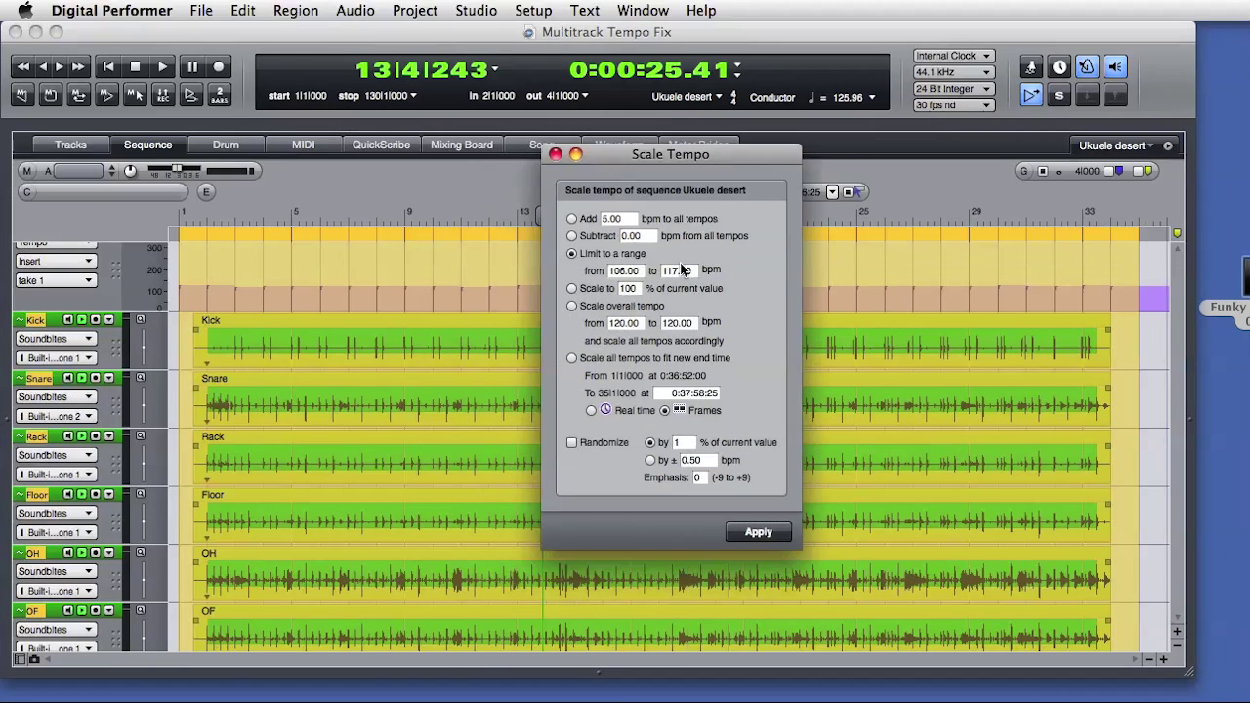
pyautogui.click(571, 218)
pyautogui.click(571, 254)
pyautogui.write('120')
pyautogui.press('Up')
pyautogui.press('Up')
pyautogui.press('Up')
pyautogui.click(617, 275)
pyautogui.press('Up')
pyautogui.press('Up')
pyautogui.press('Up')
pyautogui.press('Up')
pyautogui.click(763, 533)
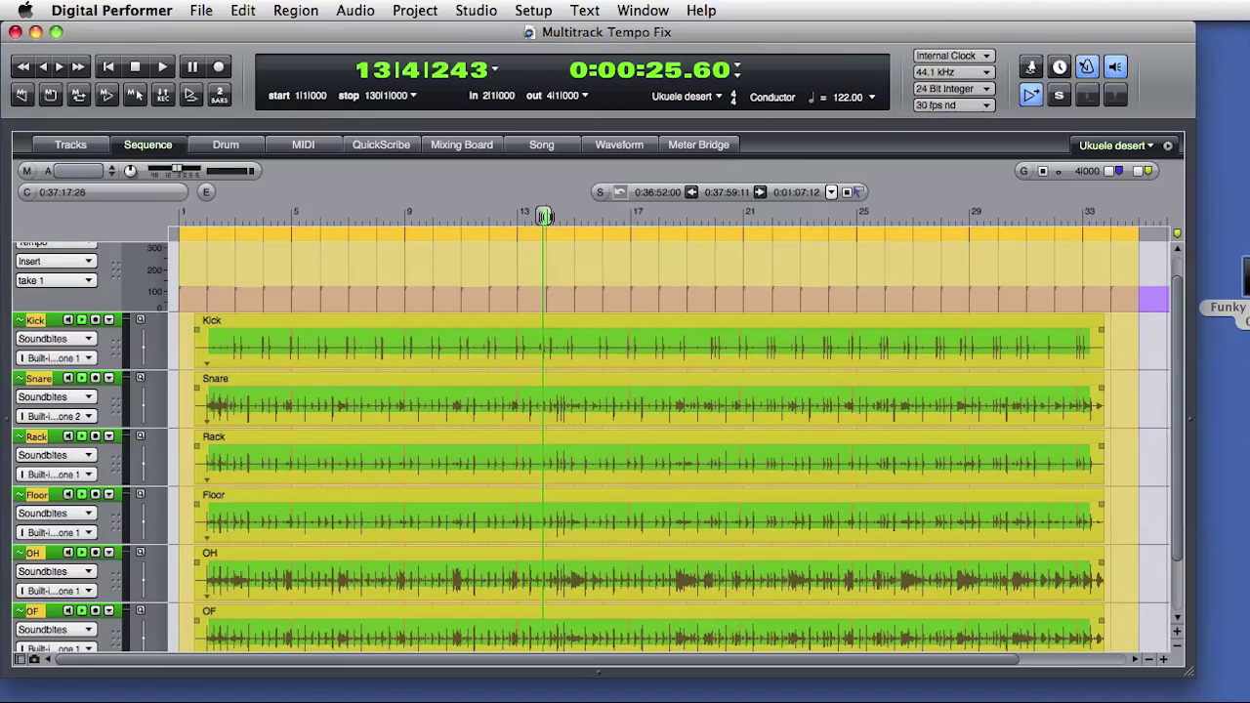
pyautogui.moveTo(544, 216); pyautogui.dragTo(501, 216)
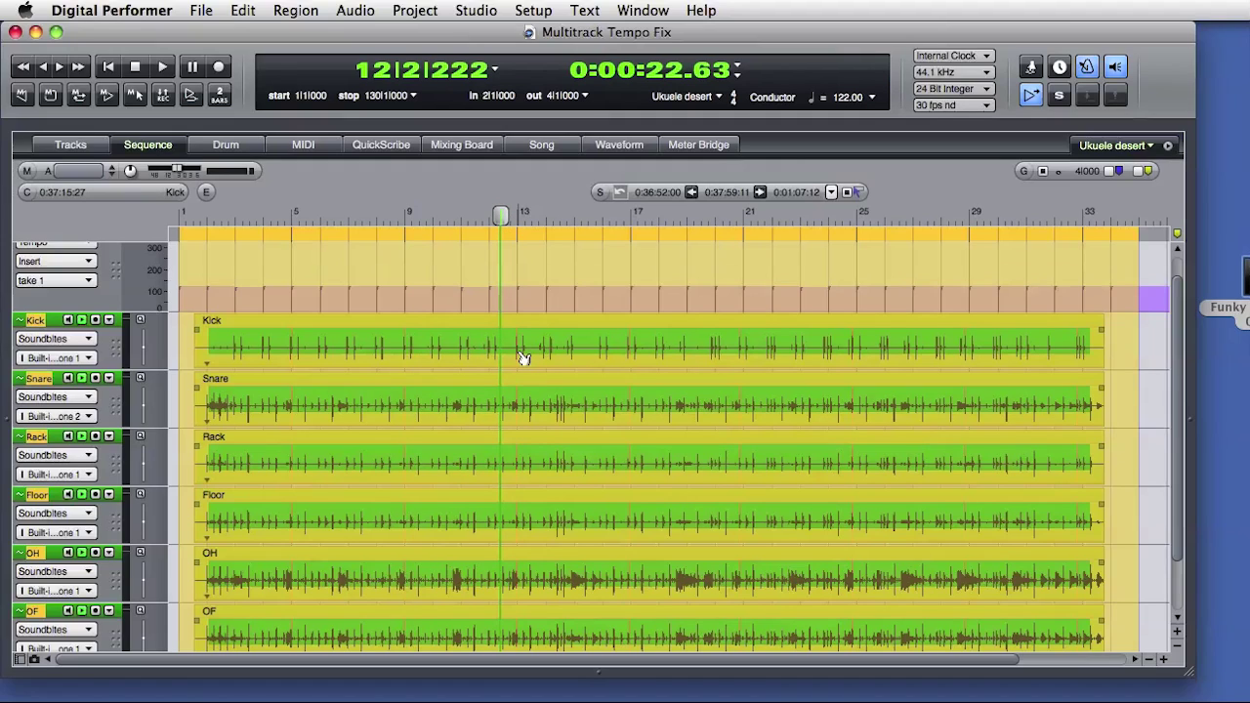
# Apply Audio > Adjust Soundbites To Sequence Tempo to all drums and play the retimed result.
pyautogui.click(356, 11)
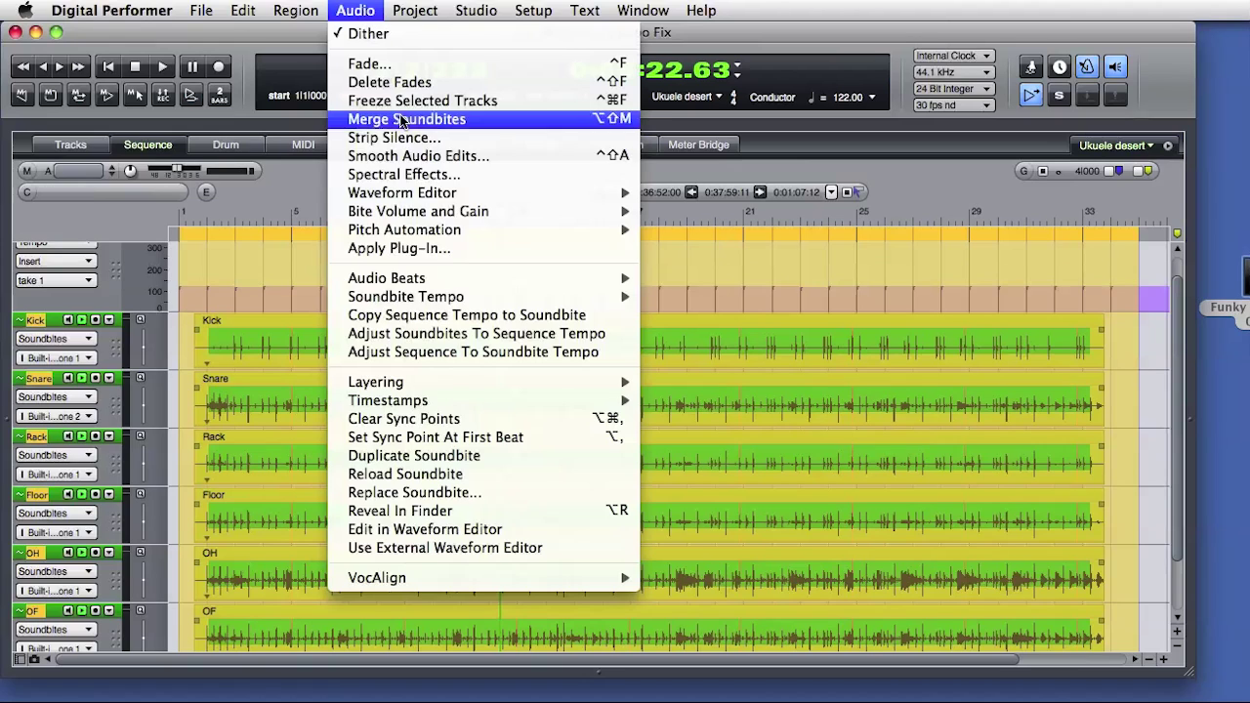
pyautogui.click(468, 336)
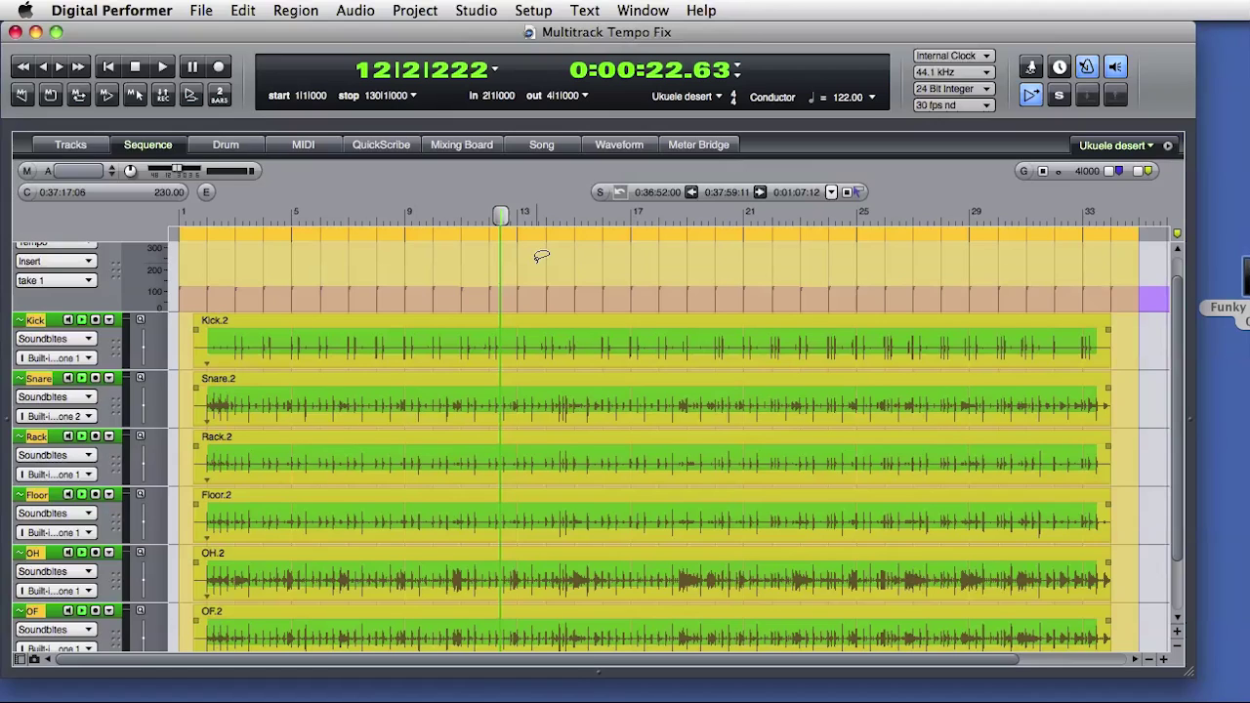
pyautogui.press('space')
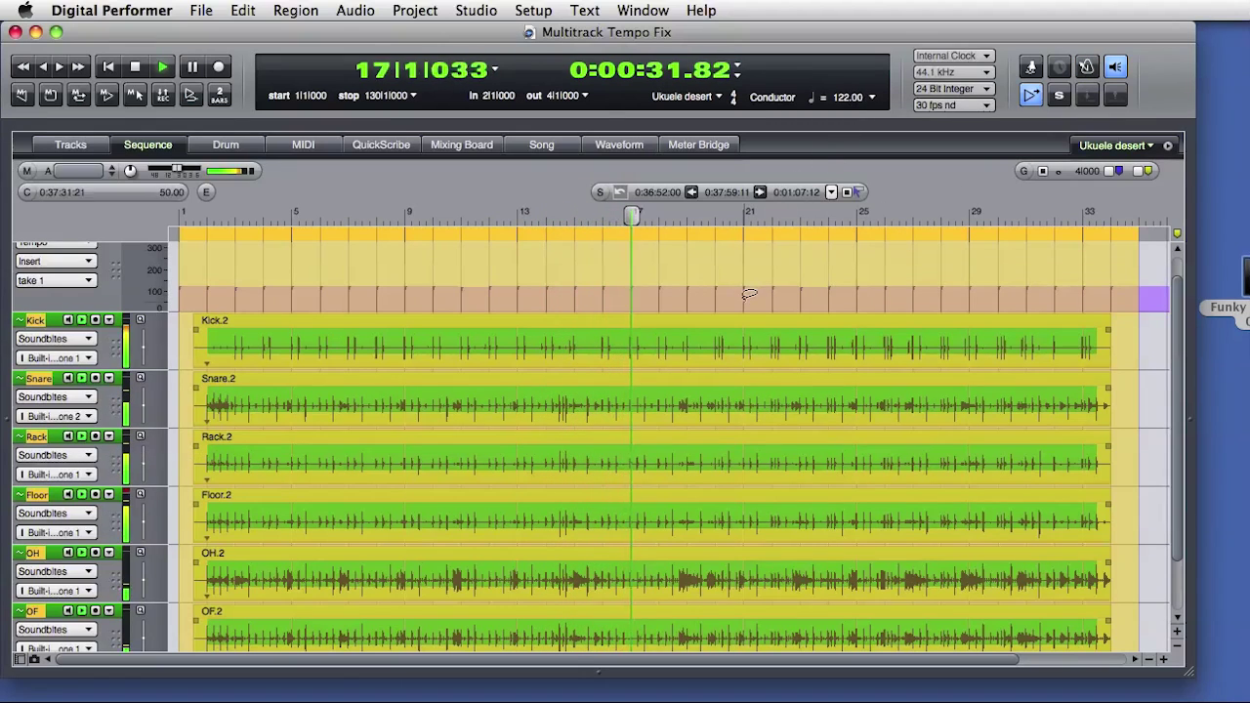
# Stop playback and undo both the soundbite tempo adjustment and the 110–125 bpm limit.
pyautogui.press('space')
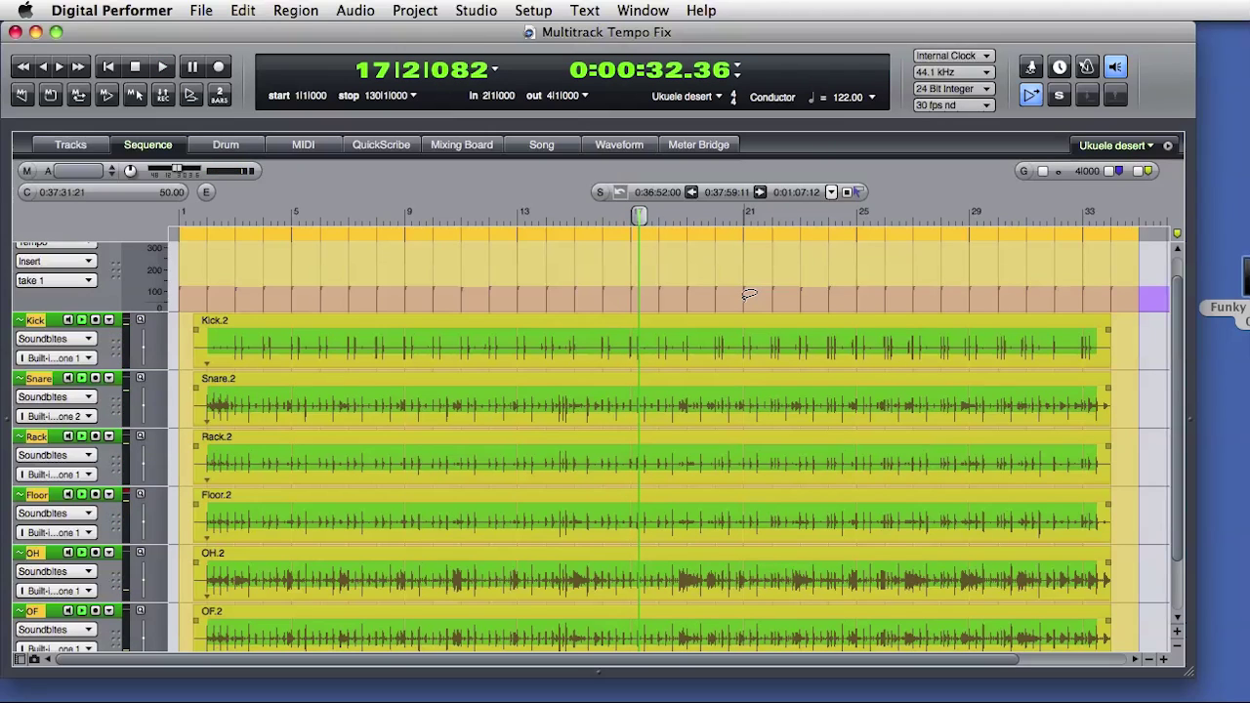
pyautogui.press('super+z')
pyautogui.click(241, 10)
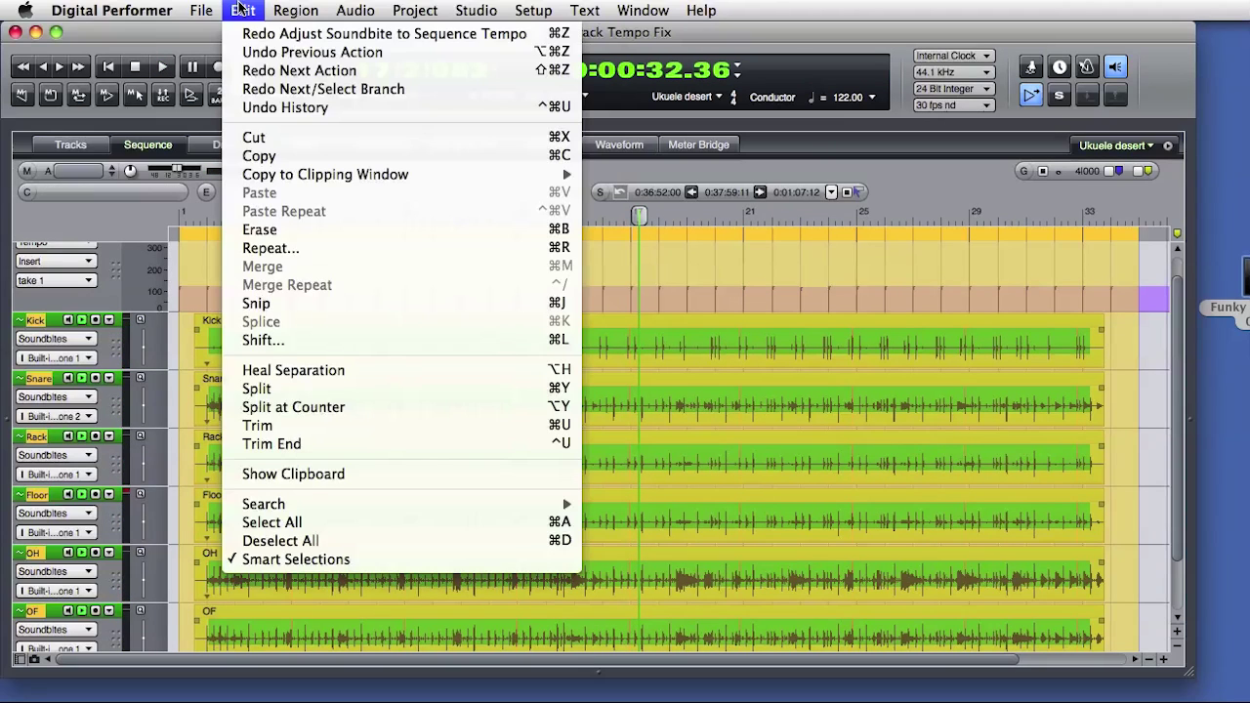
pyautogui.click(249, 61)
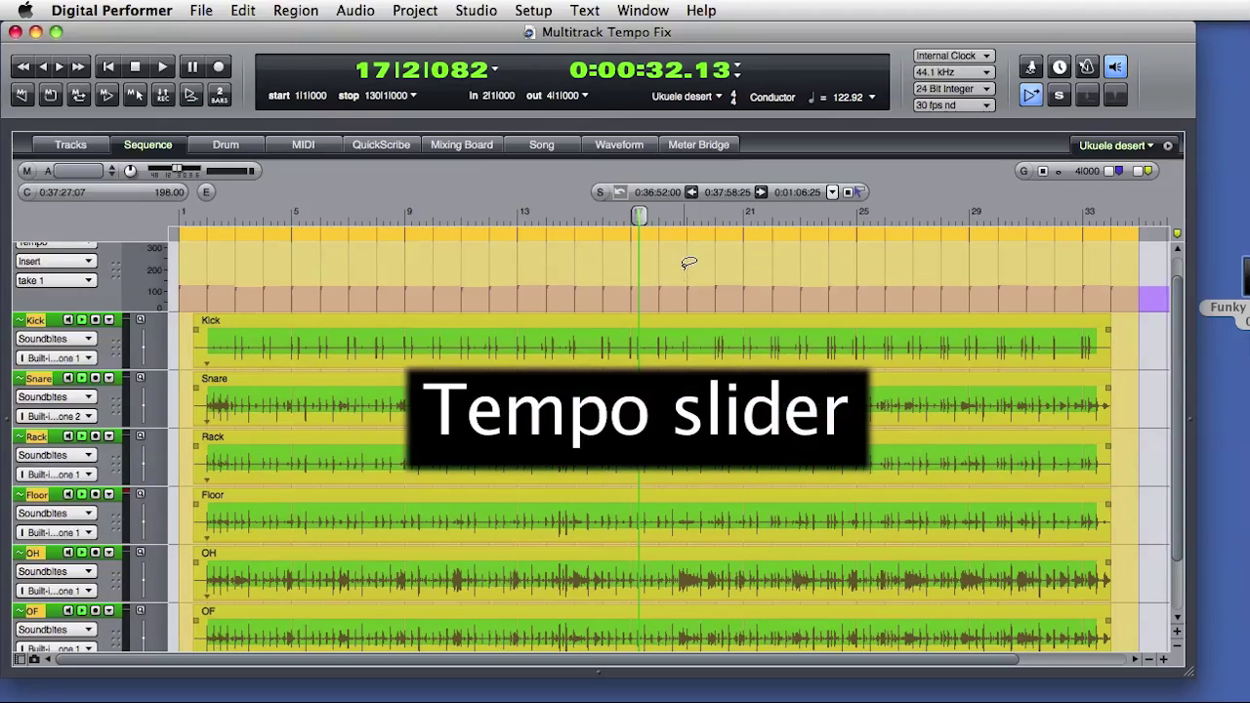
# Switch the tempo source to the fixed 120 tempo slider and select all tracks.
pyautogui.click(873, 100)
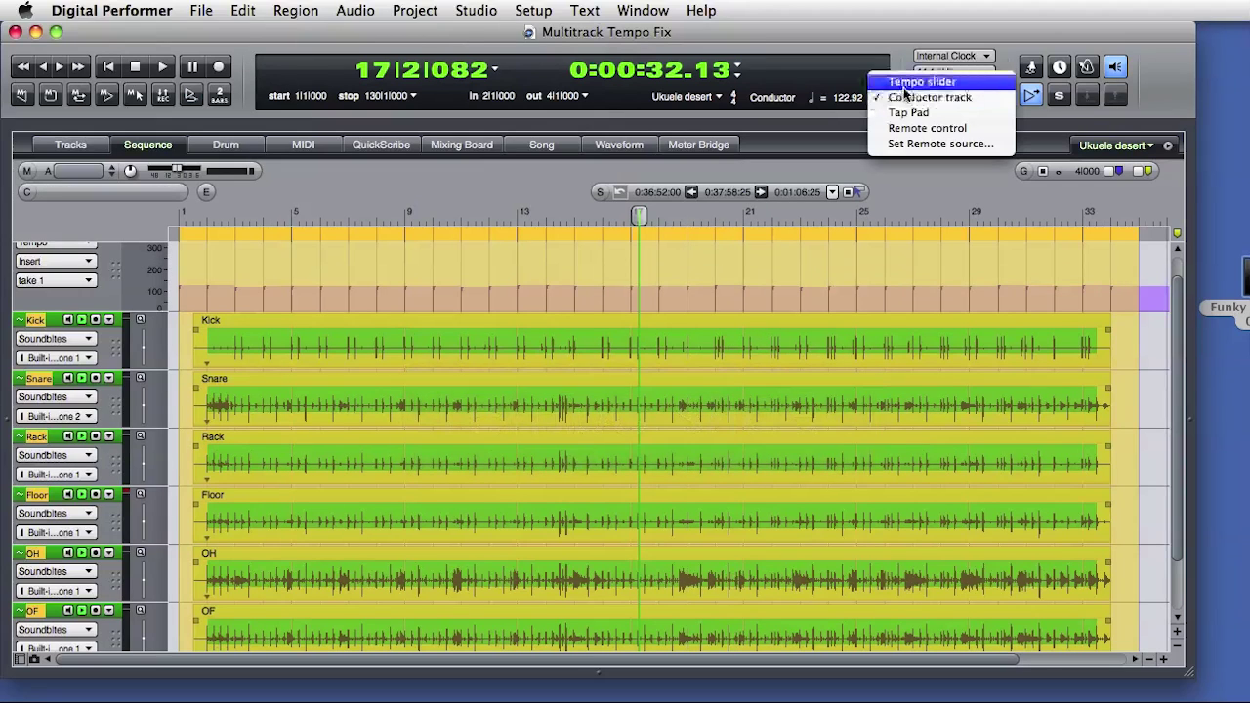
pyautogui.click(909, 83)
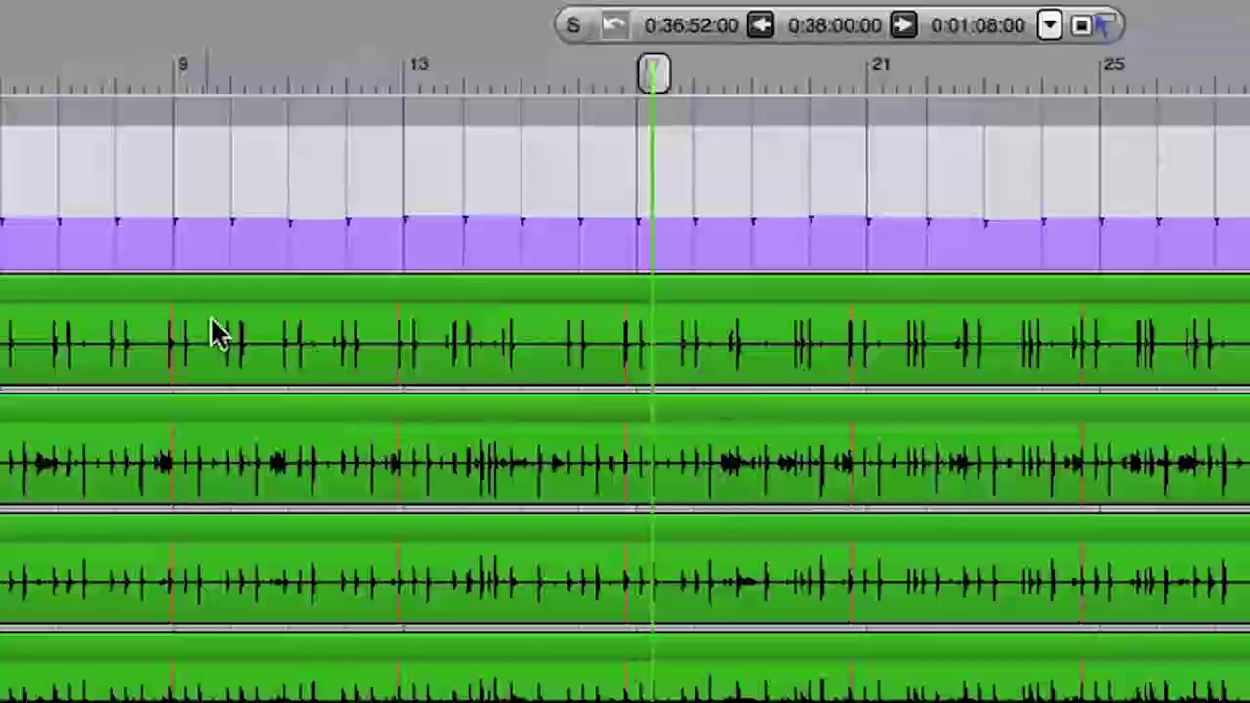
pyautogui.click(389, 364)
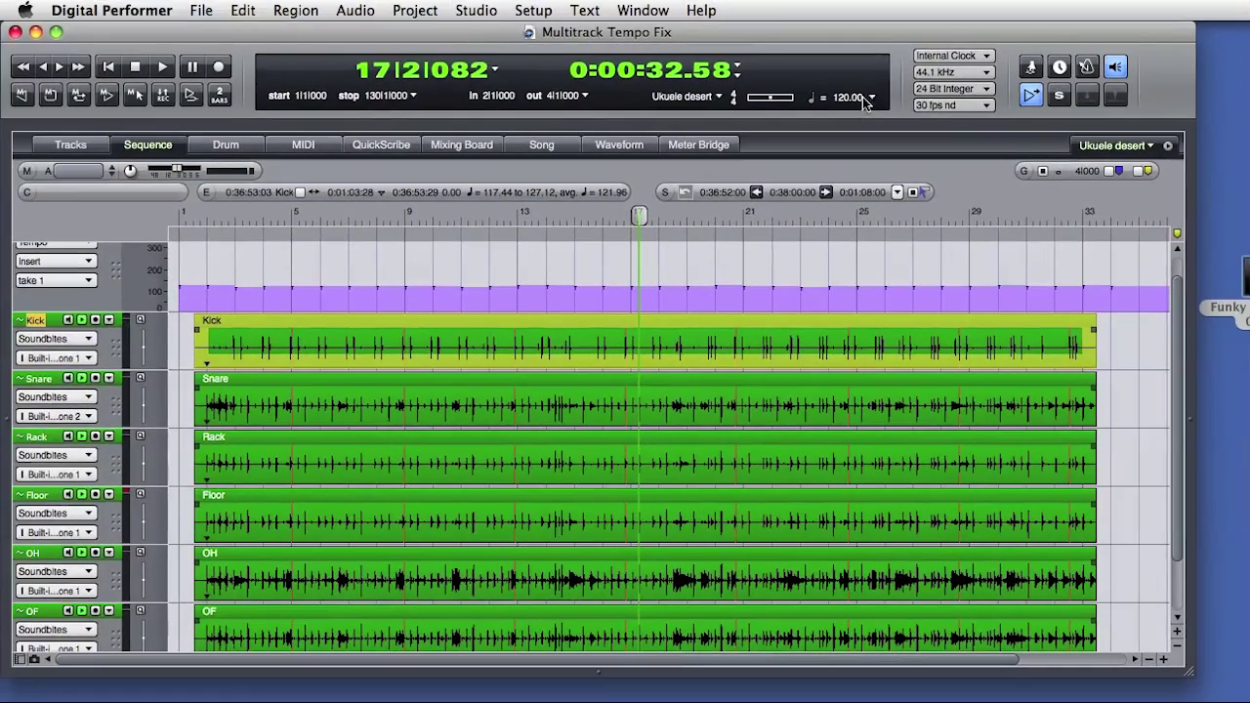
pyautogui.click(845, 98)
pyautogui.click(845, 98)
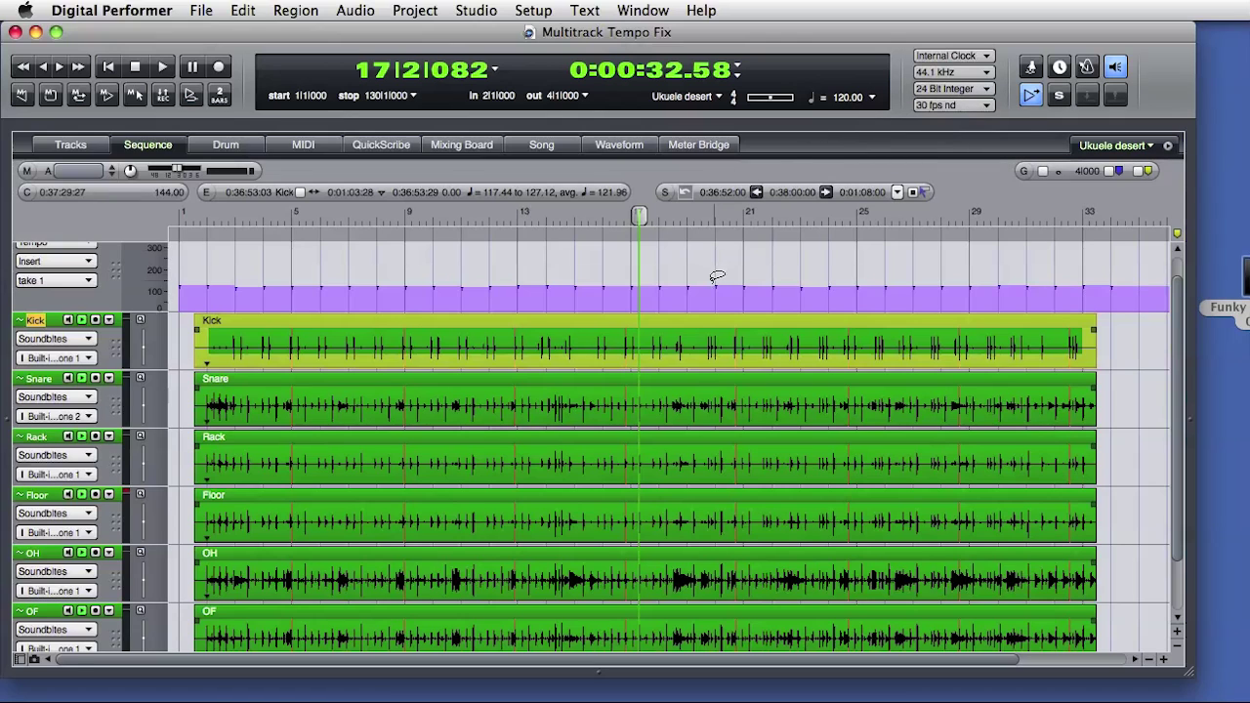
pyautogui.press('super+a')
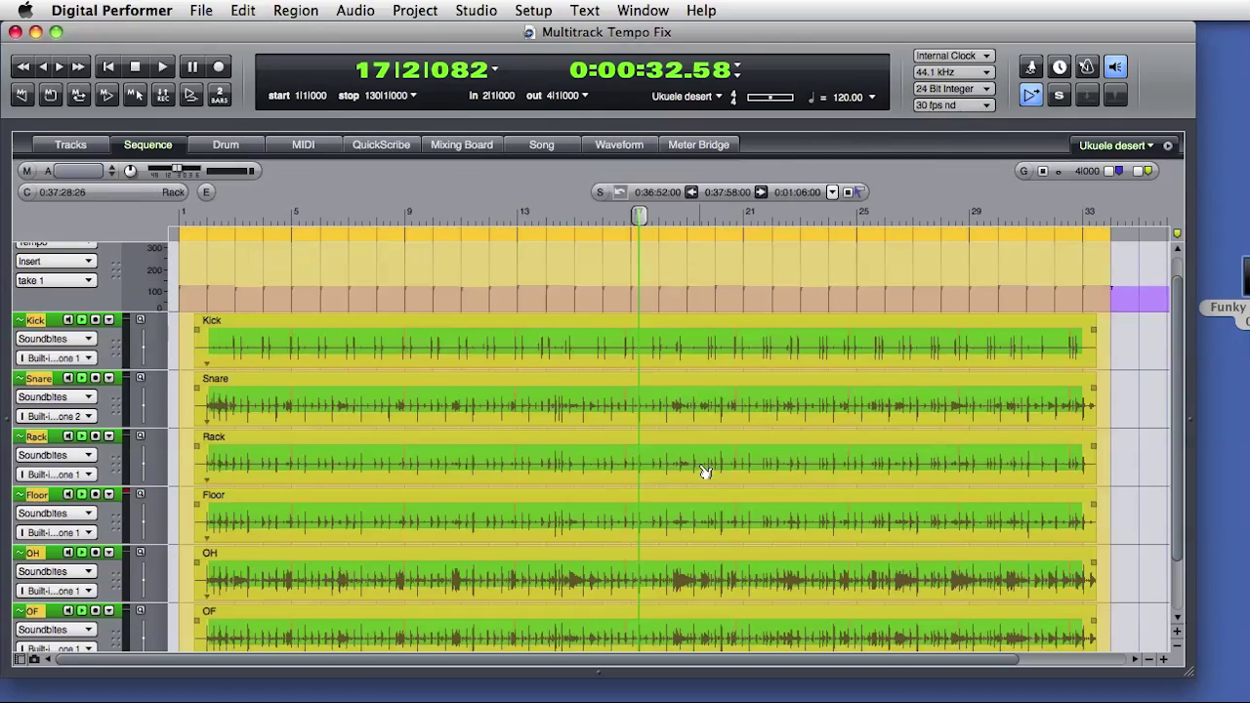
# Conform all drum soundbites to the steady 120 sequence tempo and clear the selection.
pyautogui.click(364, 9)
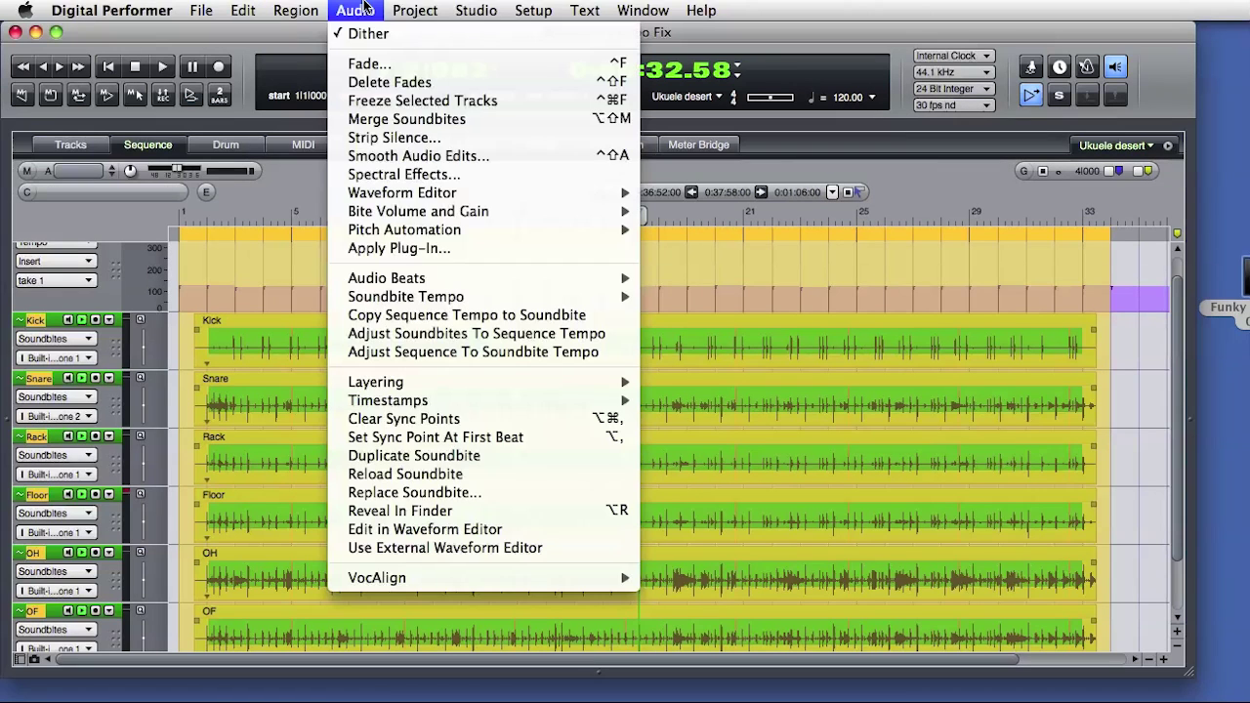
pyautogui.click(472, 334)
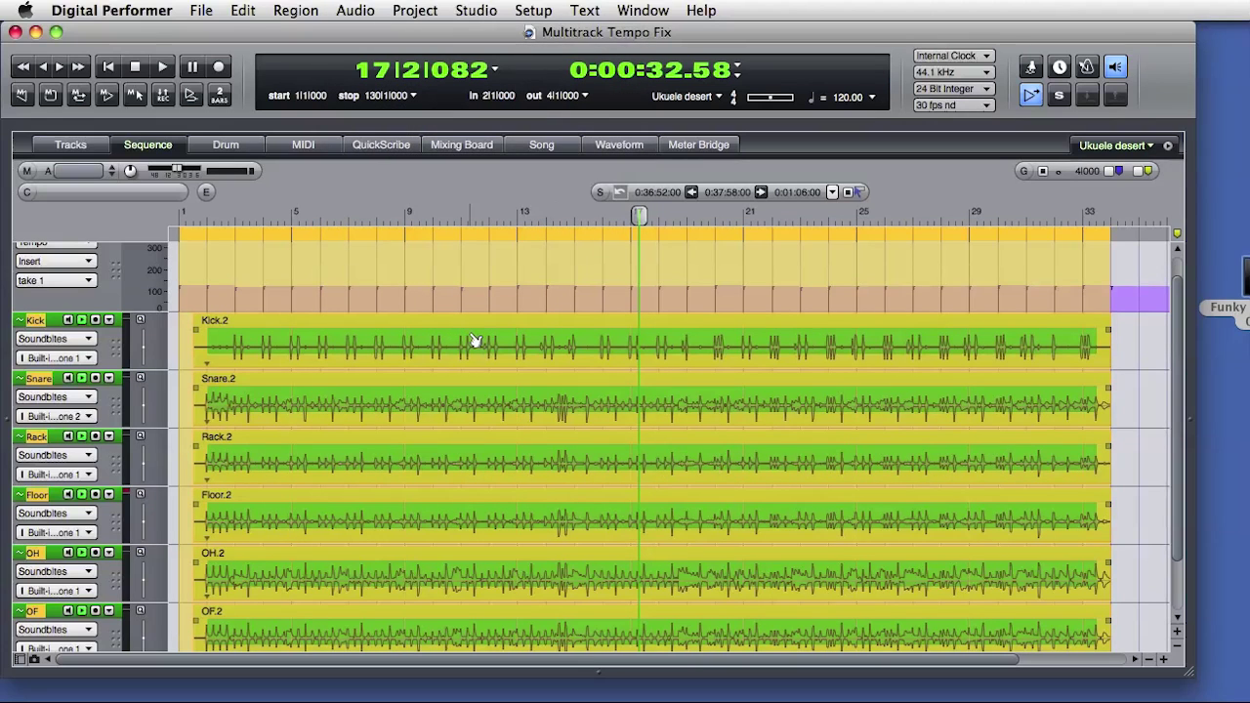
pyautogui.moveTo(1174, 339); pyautogui.dragTo(1175, 397)
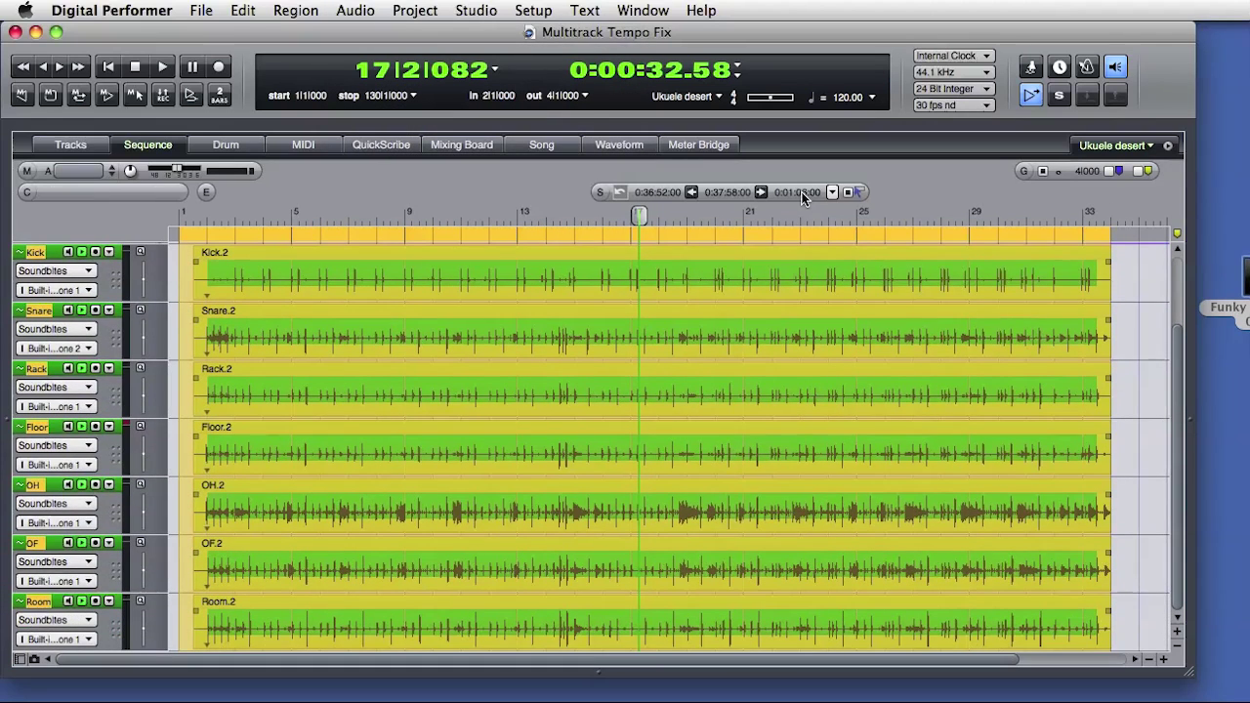
pyautogui.press('super+z')
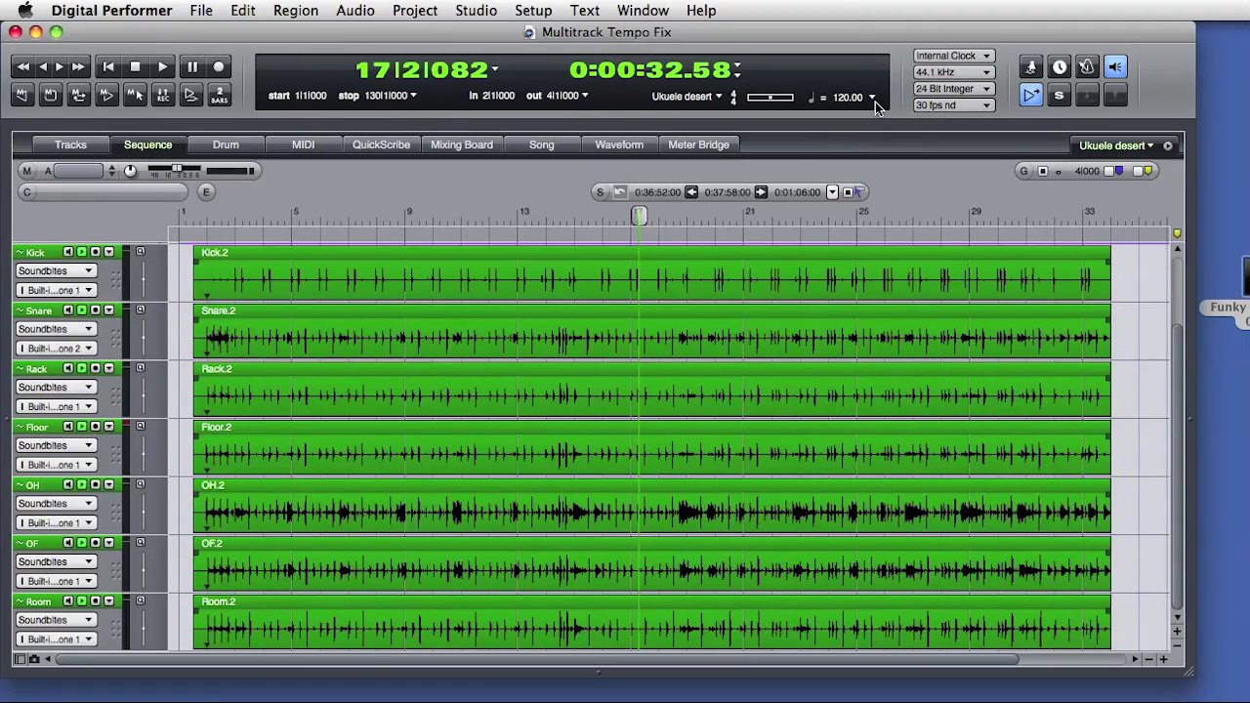
# Check the tempo source, then play the sequence from near bar 1.
pyautogui.click(872, 98)
pyautogui.click(938, 90)
pyautogui.click(204, 214)
pyautogui.press('space')
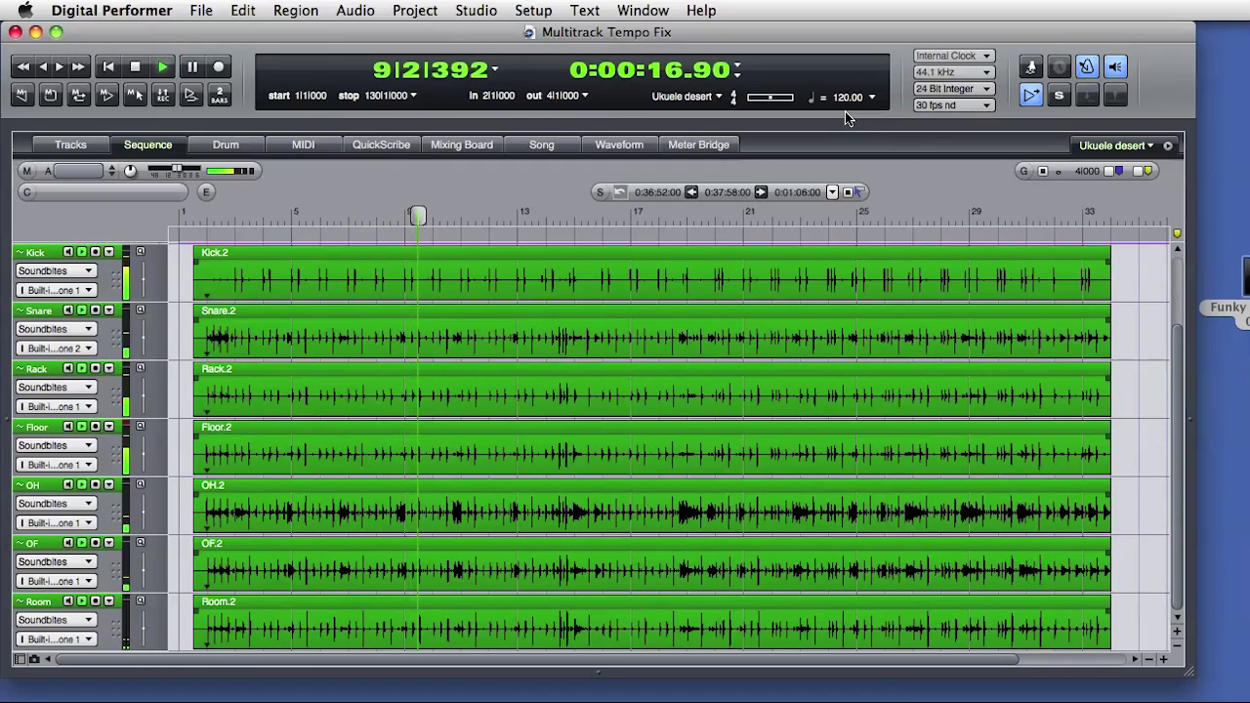
# Stop playback and switch the tempo source to the conductor track, reading 125.96.
pyautogui.press('space')
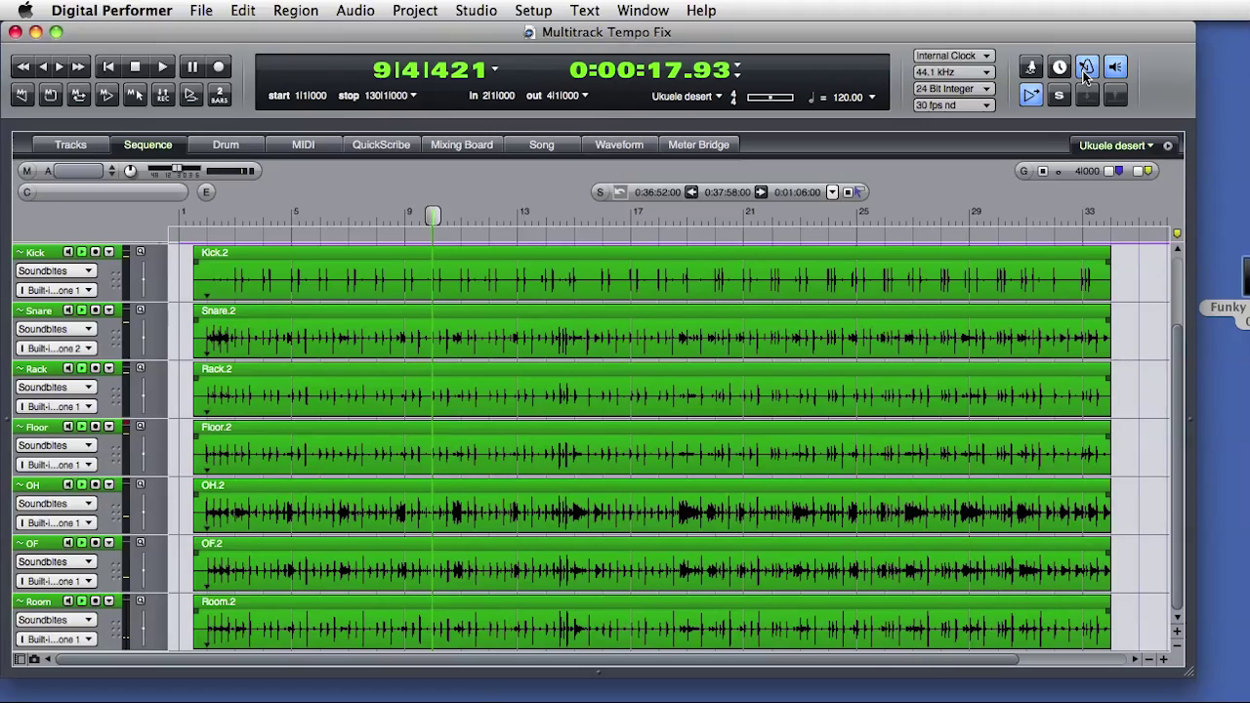
pyautogui.click(1086, 68)
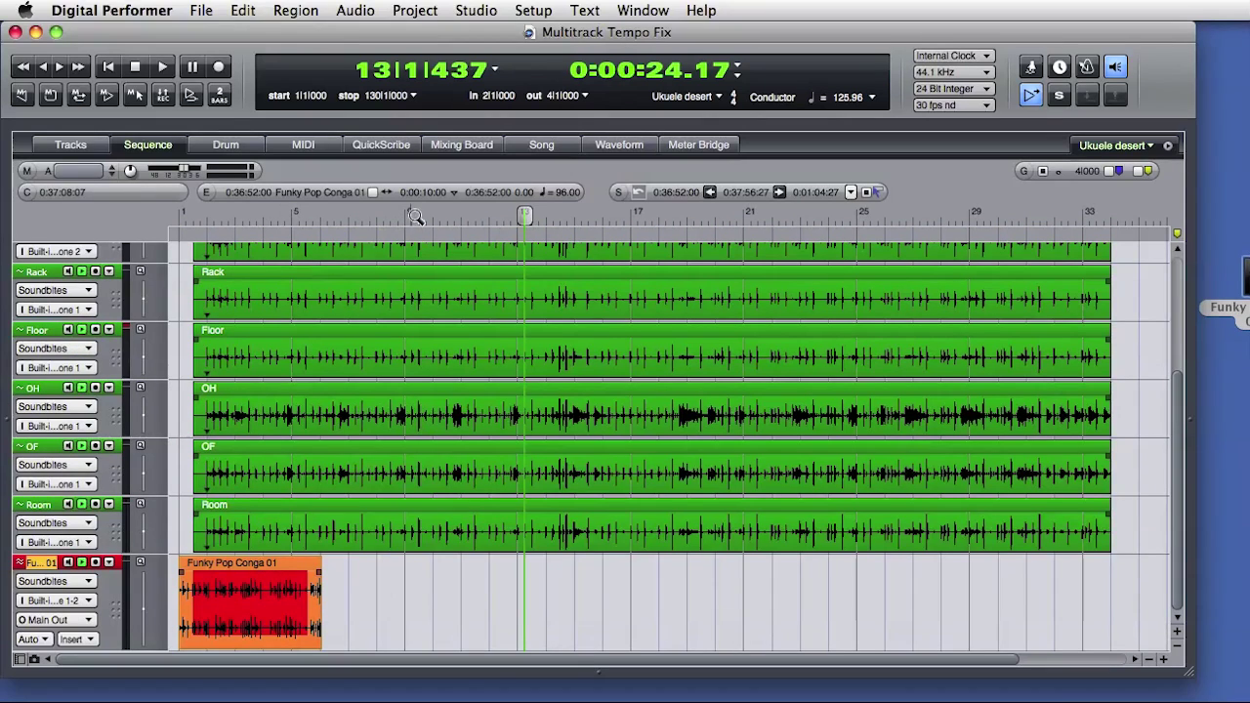
pyautogui.moveTo(408, 214); pyautogui.dragTo(106, 223)
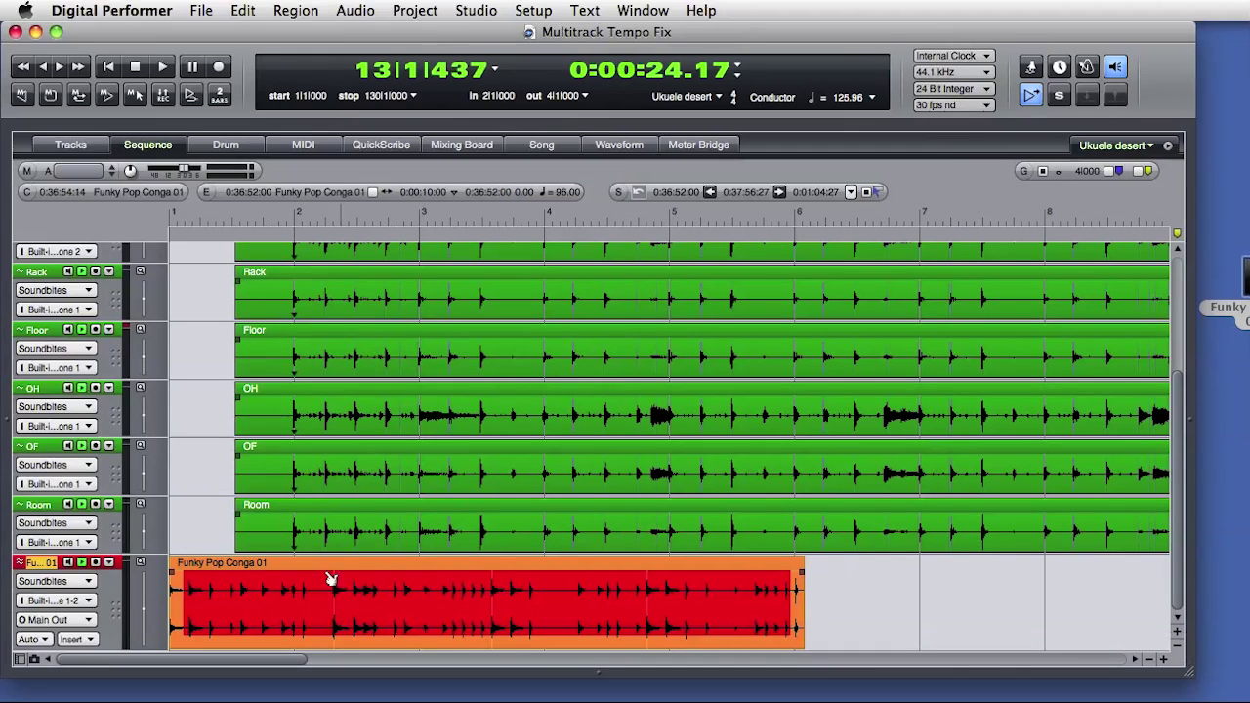
# Move the Funky Pop Conga clip to bar 3 and audition it from near bar 2.
pyautogui.moveTo(298, 619); pyautogui.dragTo(595, 615)
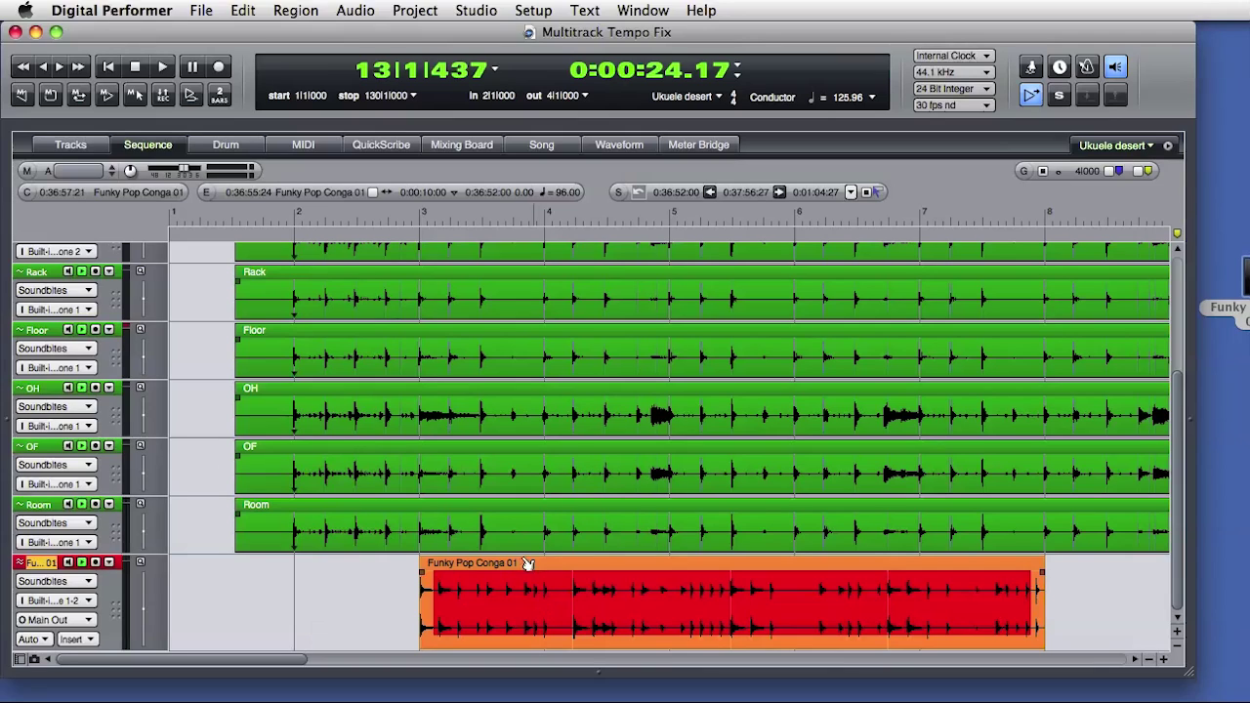
pyautogui.click(294, 218)
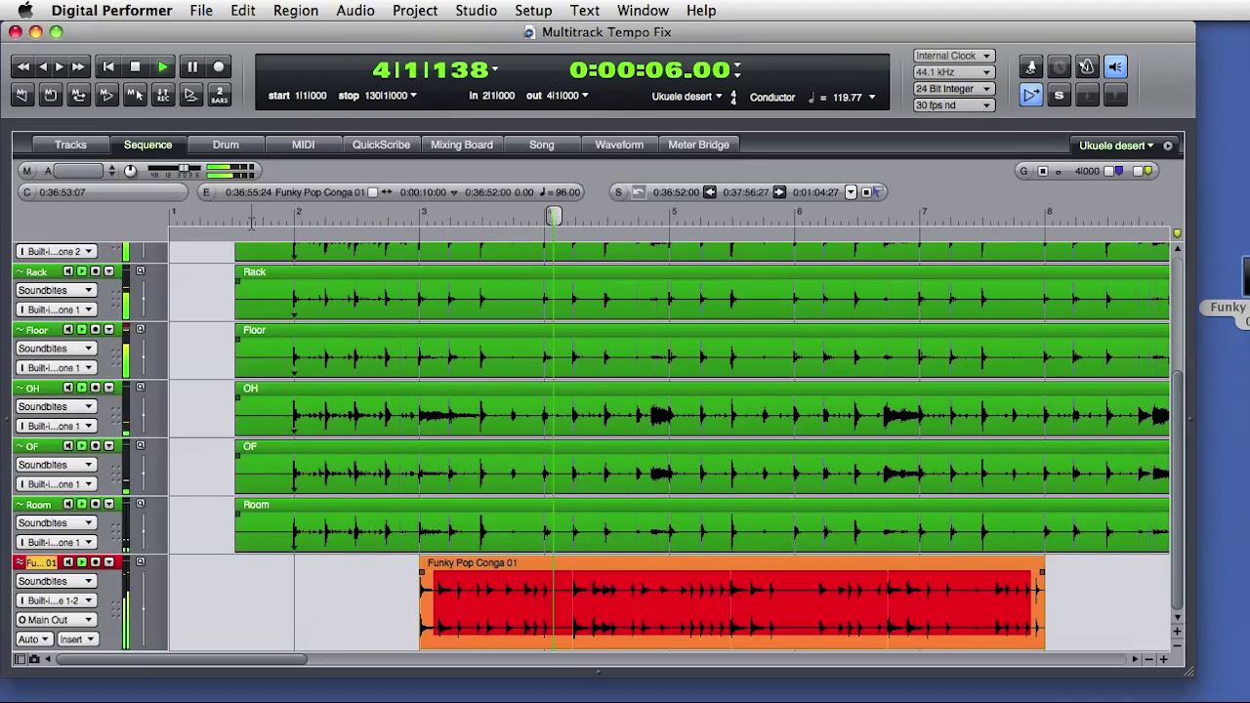
pyautogui.press('space')
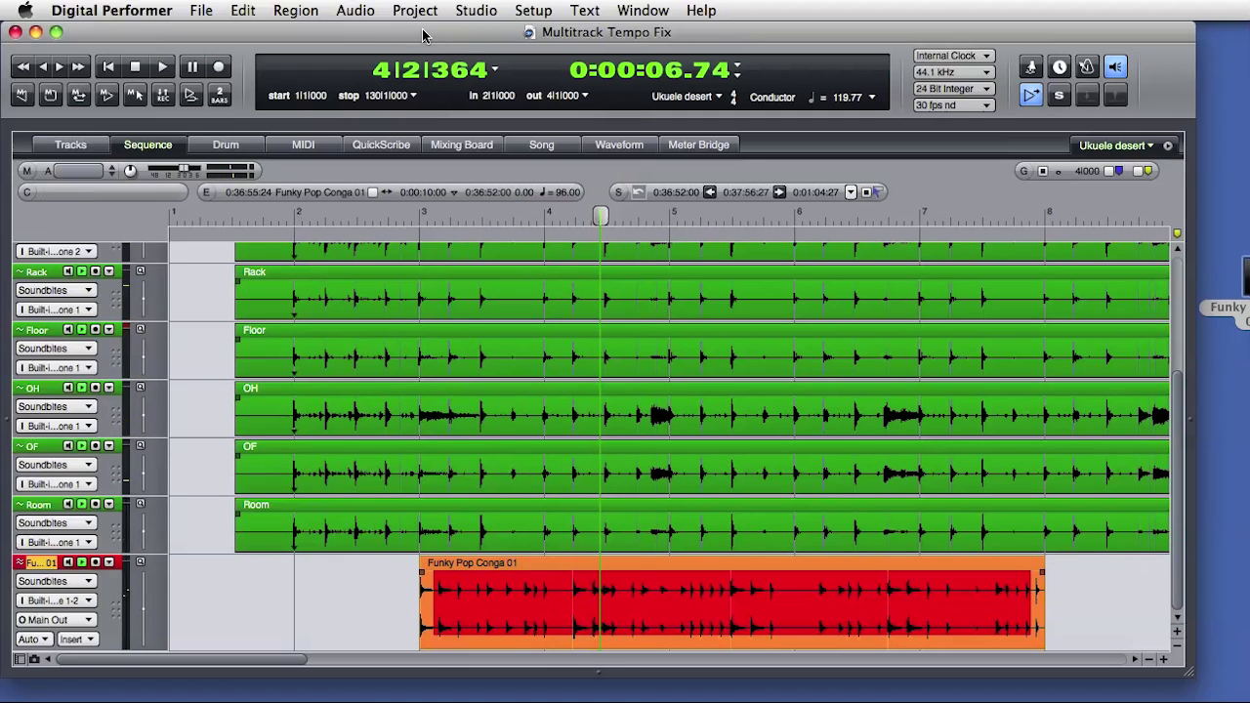
# Conform the conga clip to the conductor tempo and play from just before bar 3.
pyautogui.click(355, 10)
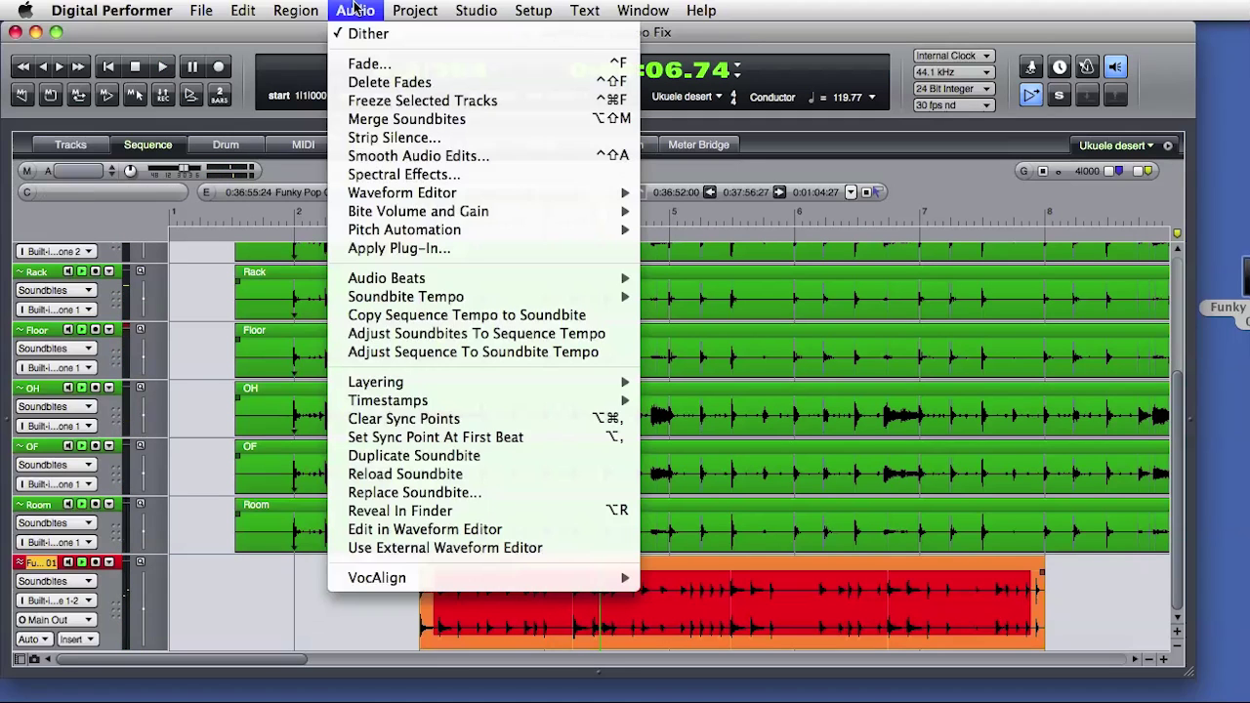
pyautogui.click(388, 337)
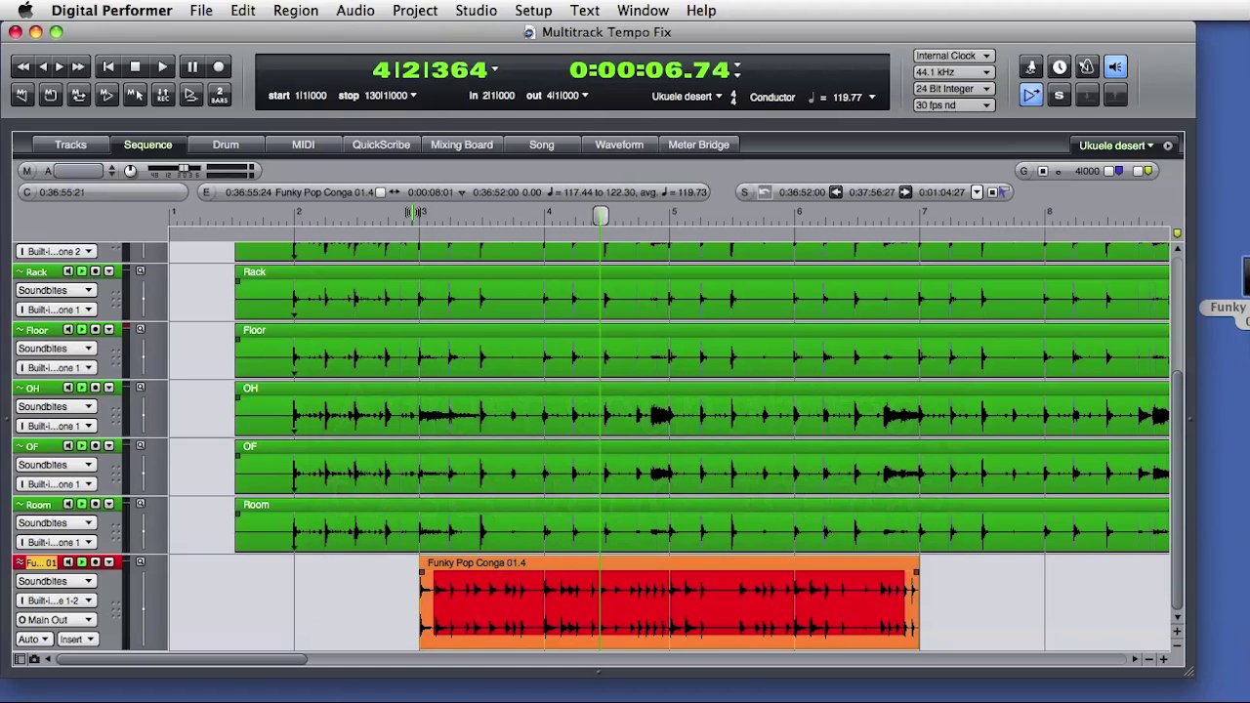
pyautogui.click(414, 212)
pyautogui.press('space')
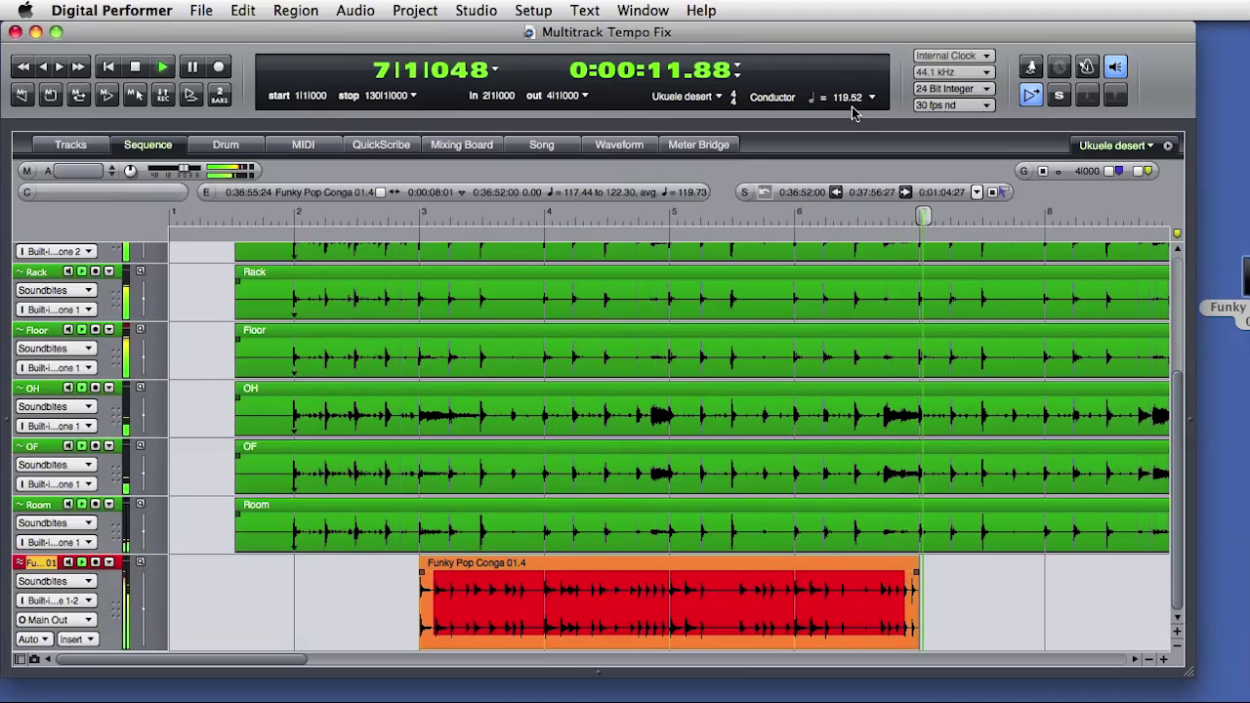
# Stop playback and place a copy of the conga clip right after the first, at bar 7.
pyautogui.press('space')
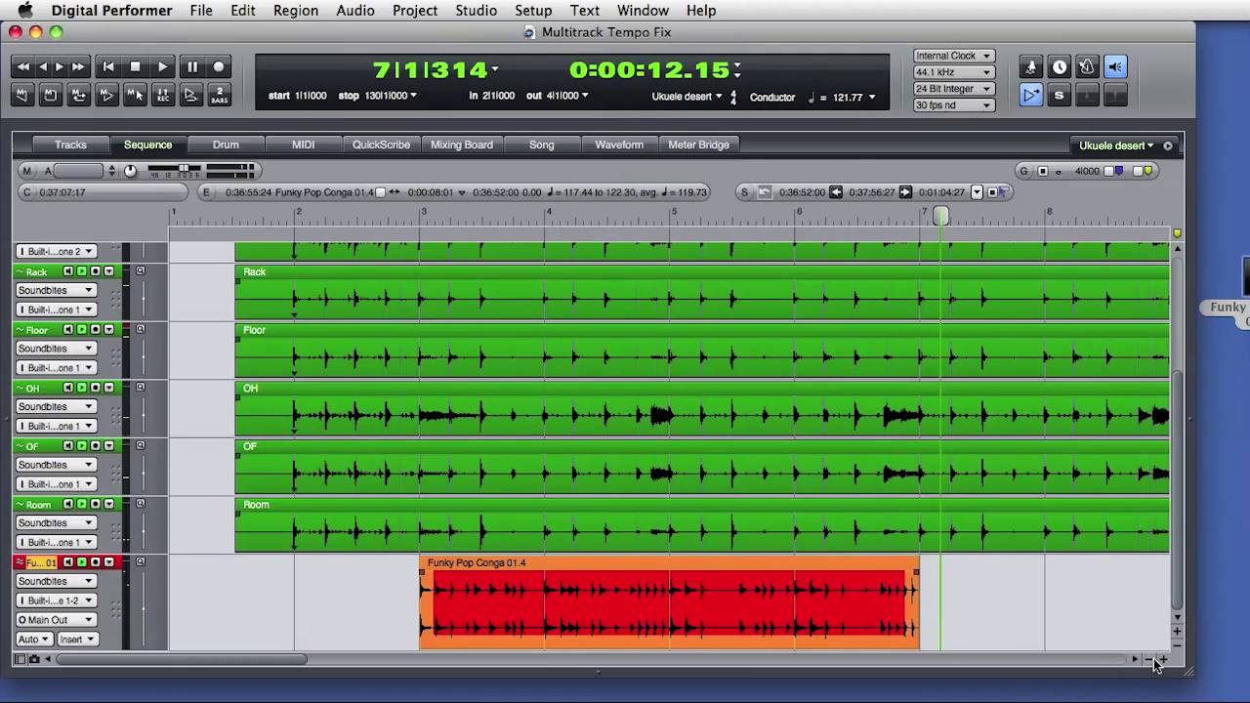
pyautogui.press('super+bracketleft')
pyautogui.press('super+bracketleft')
pyautogui.press('super+bracketright')
pyautogui.moveTo(361, 621); pyautogui.dragTo(613, 606)
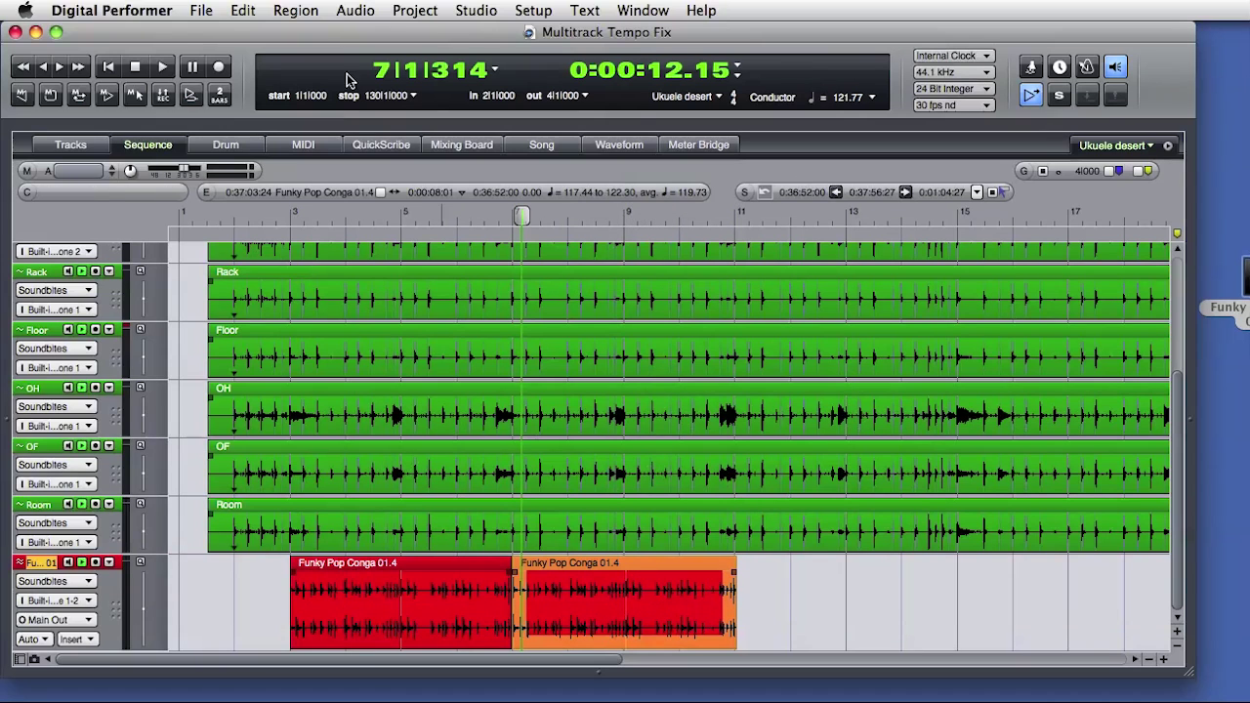
# Conform the copied conga clip to the conductor tempo and play it from near bar 2.
pyautogui.click(379, 10)
pyautogui.click(362, 333)
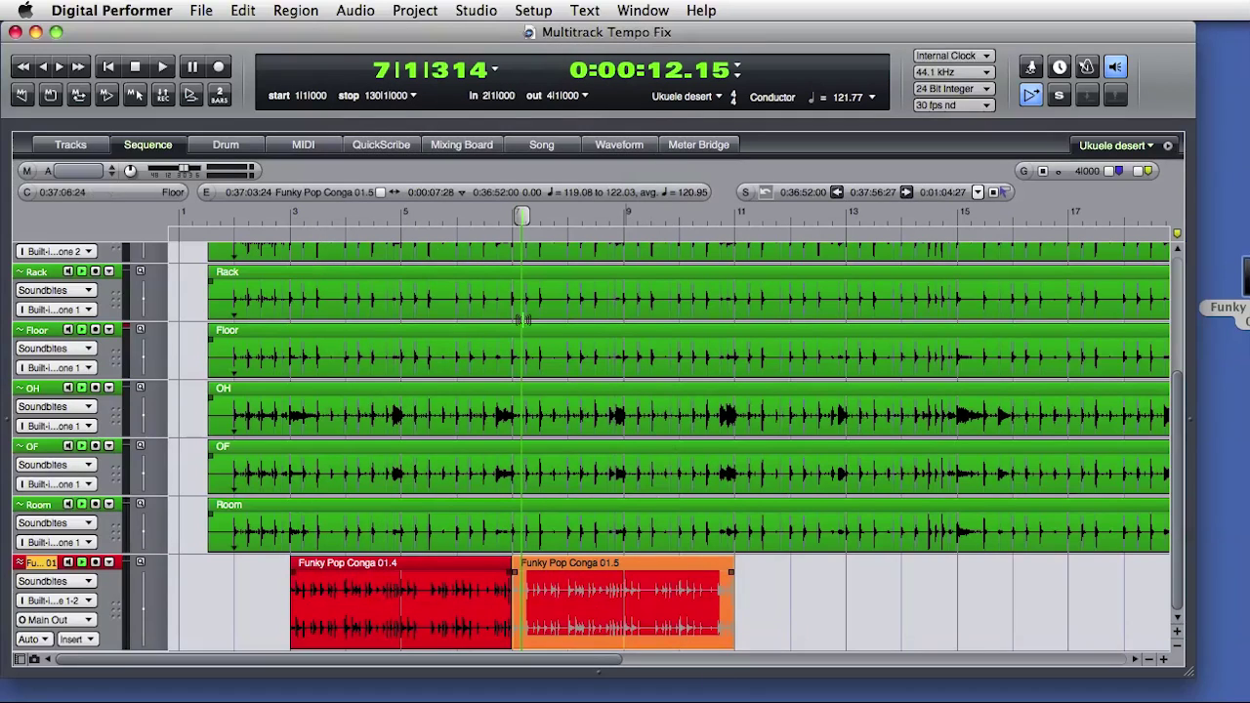
pyautogui.click(274, 214)
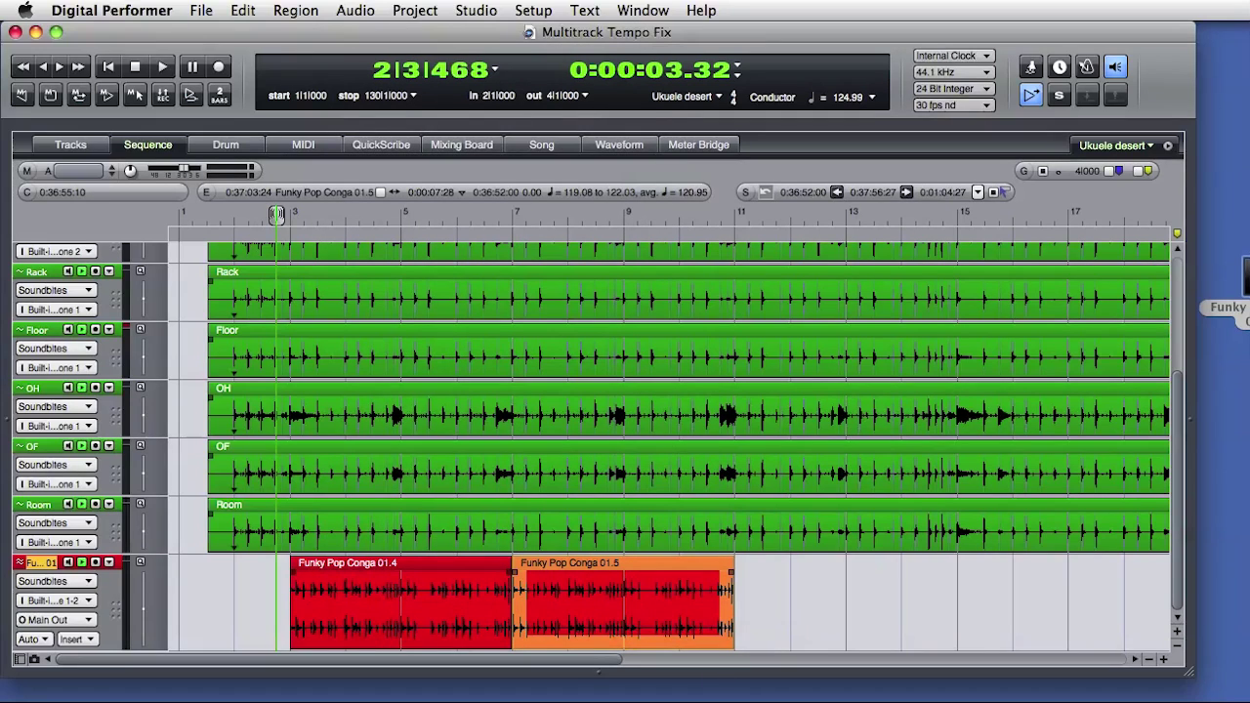
pyautogui.click(1088, 65)
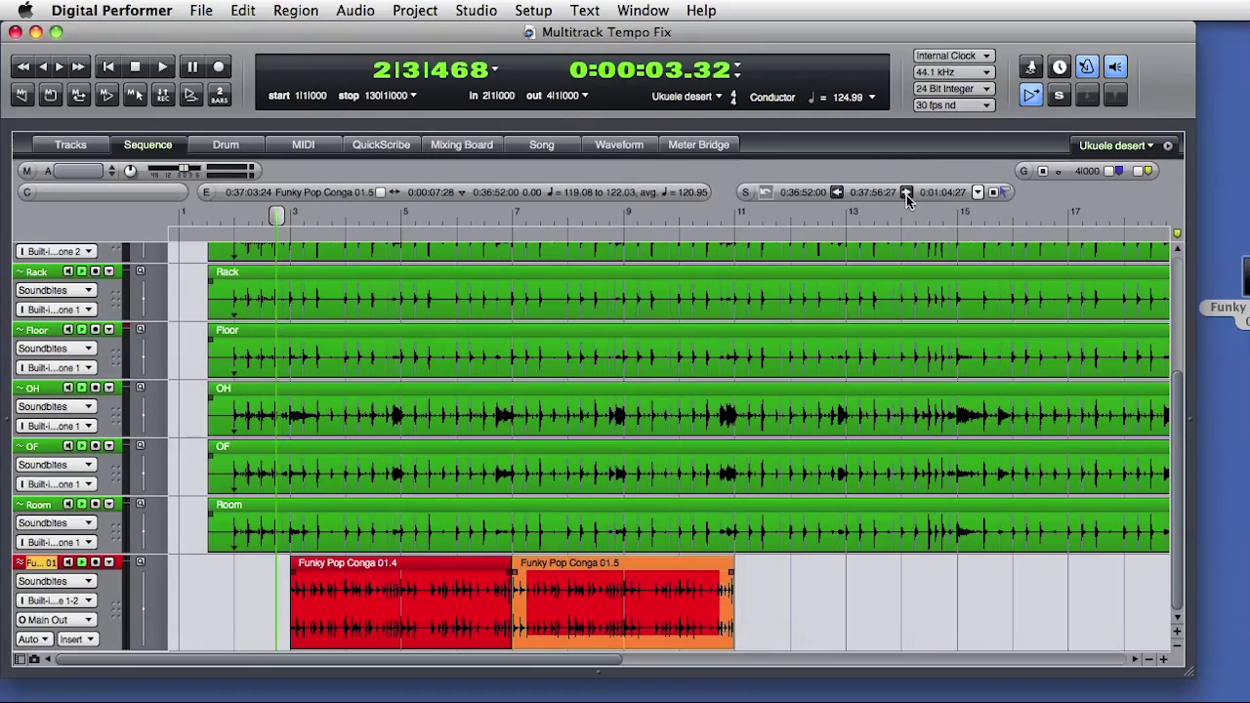
pyautogui.press('space')
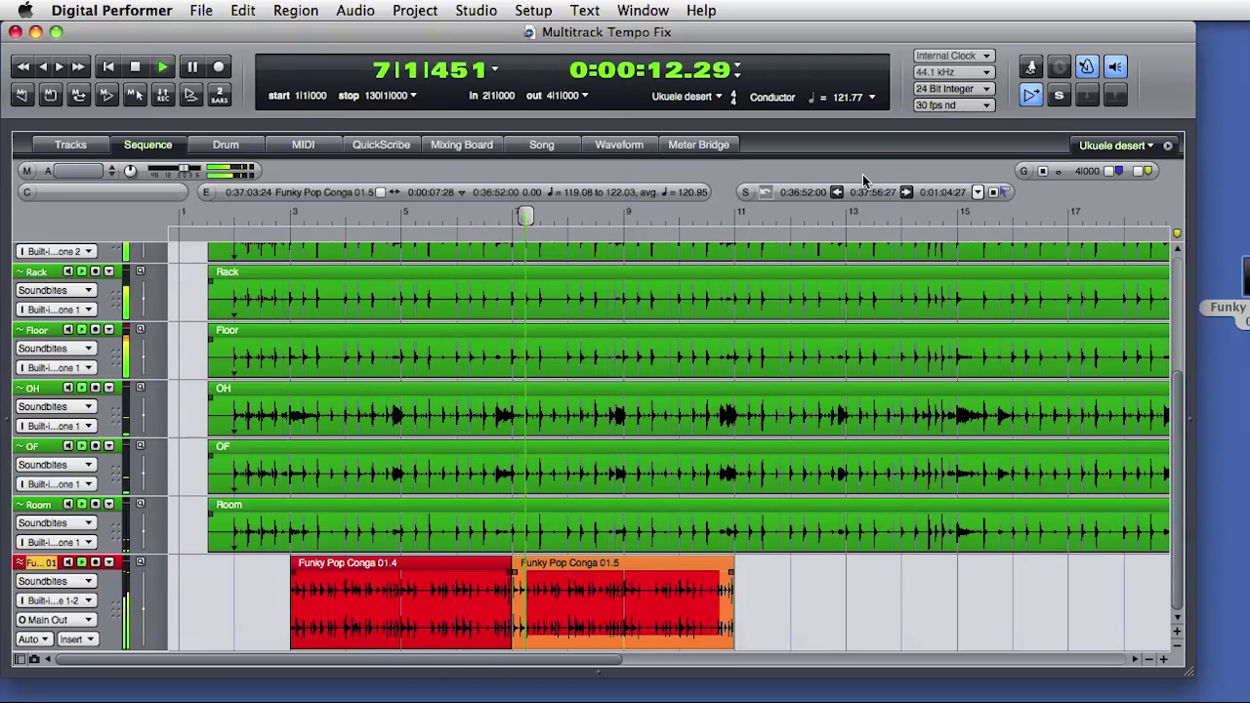
pyautogui.press('space')
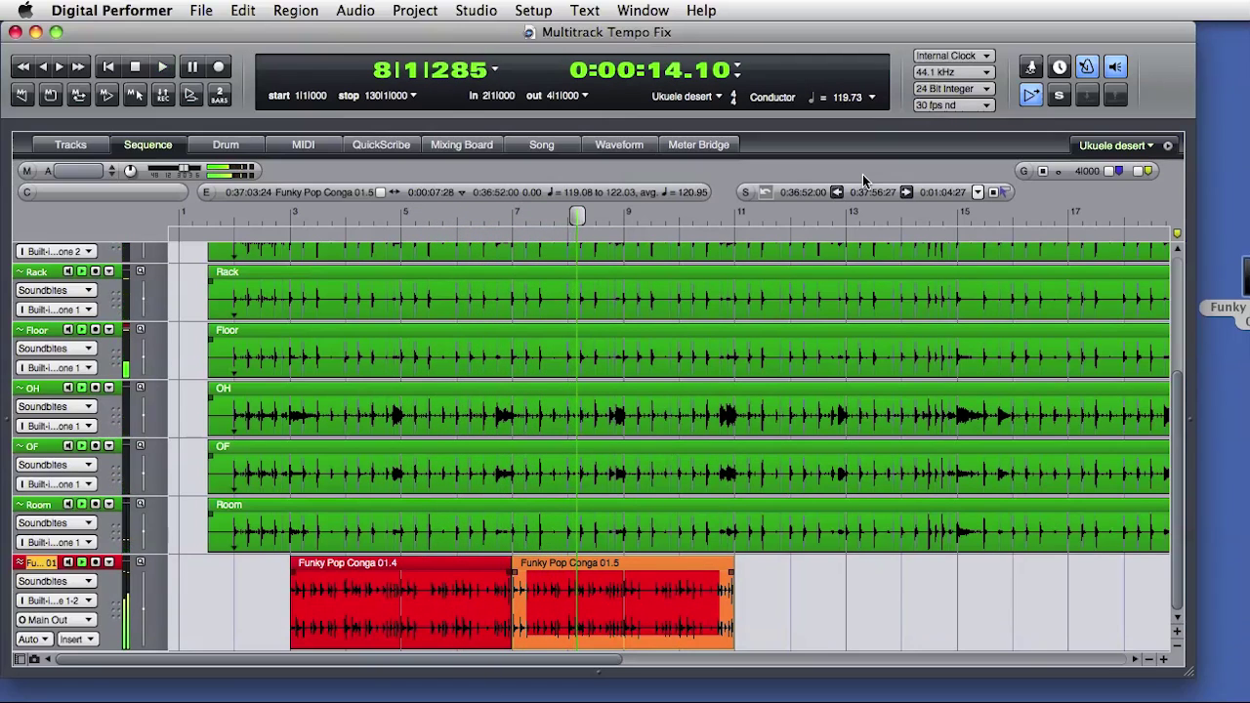
# Play the drum sequence from the top to hear the current conductor tempo map.
pyautogui.scroll(5, 1178, 382)
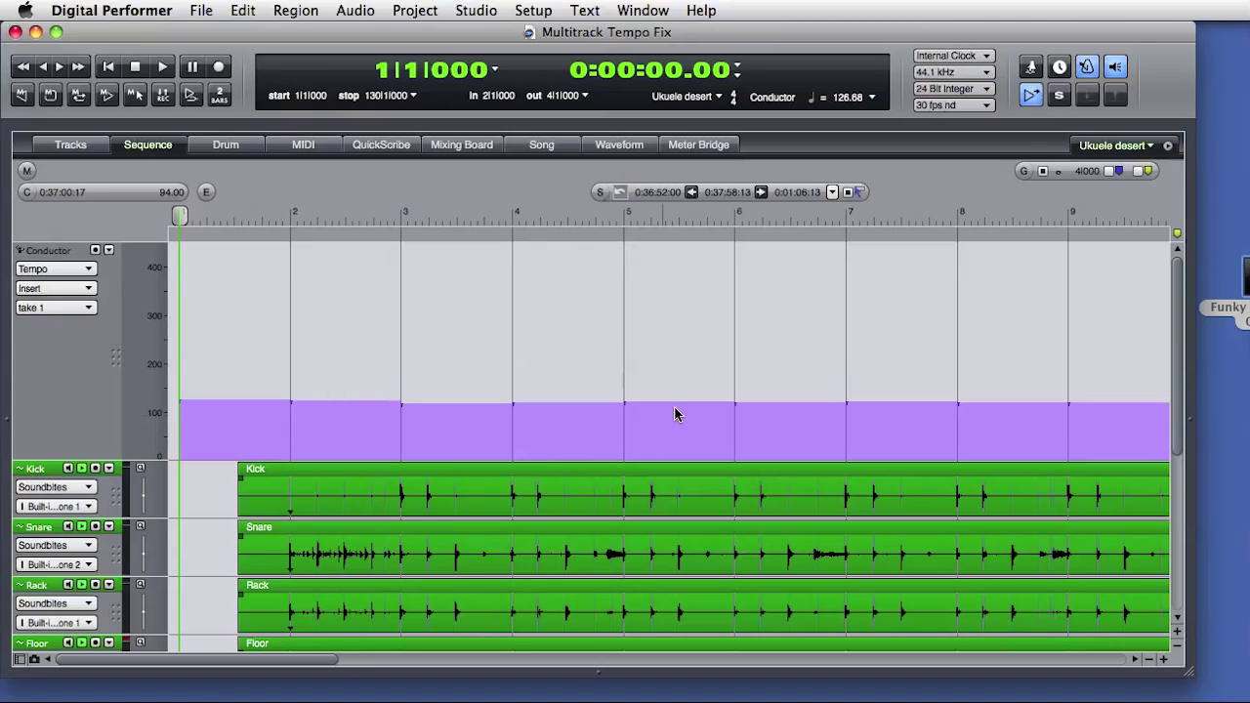
pyautogui.press('space')
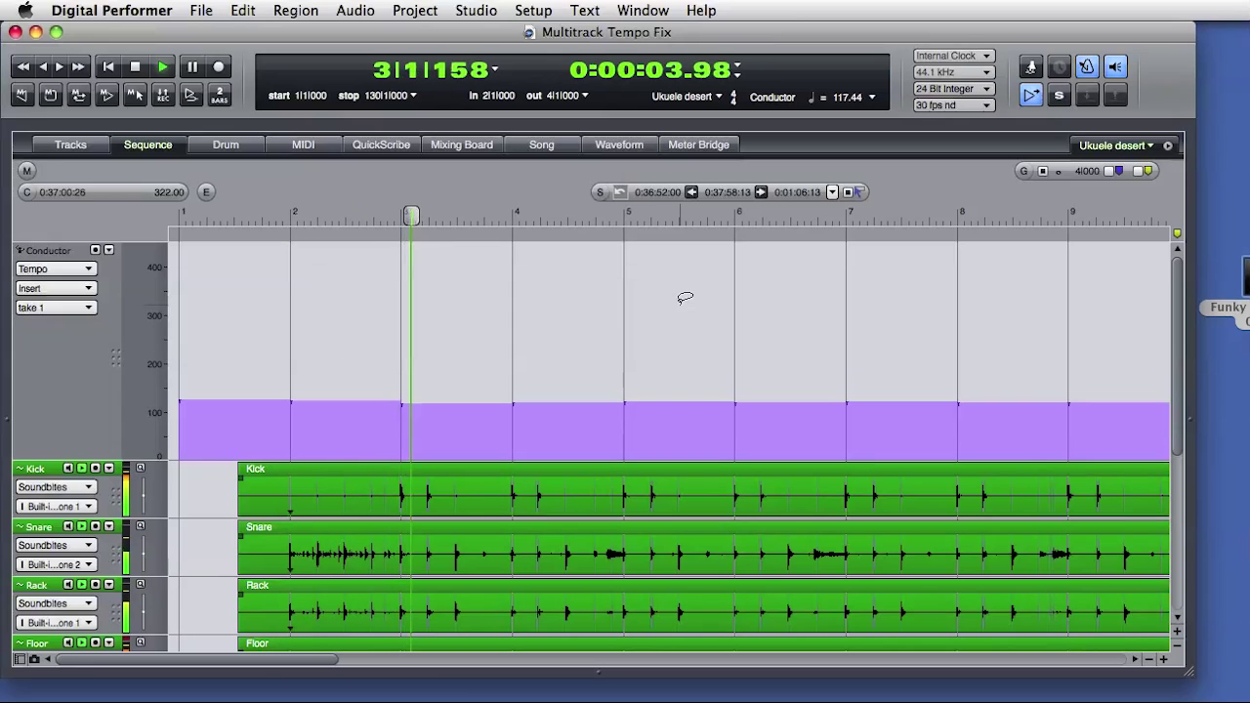
# Stop playback and select the whole timeline for a conductor-track tempo change.
pyautogui.press('space')
pyautogui.press('super+a')
pyautogui.click(415, 10)
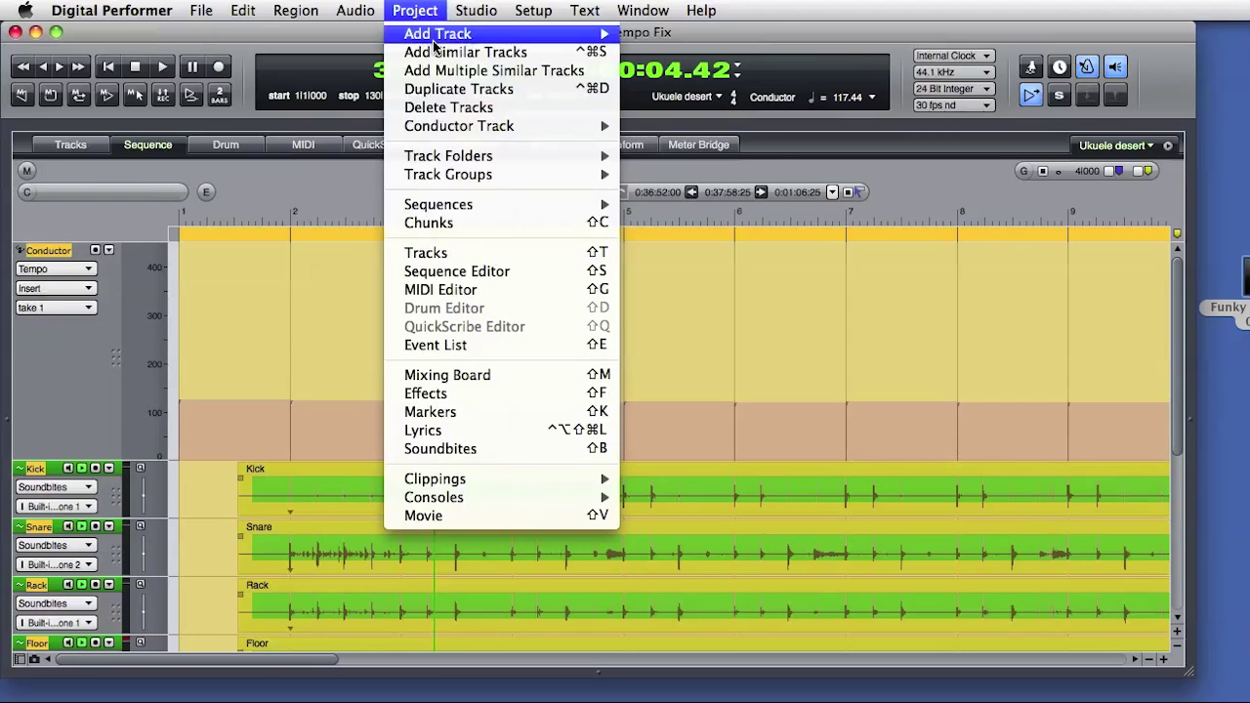
pyautogui.moveTo(459, 127)
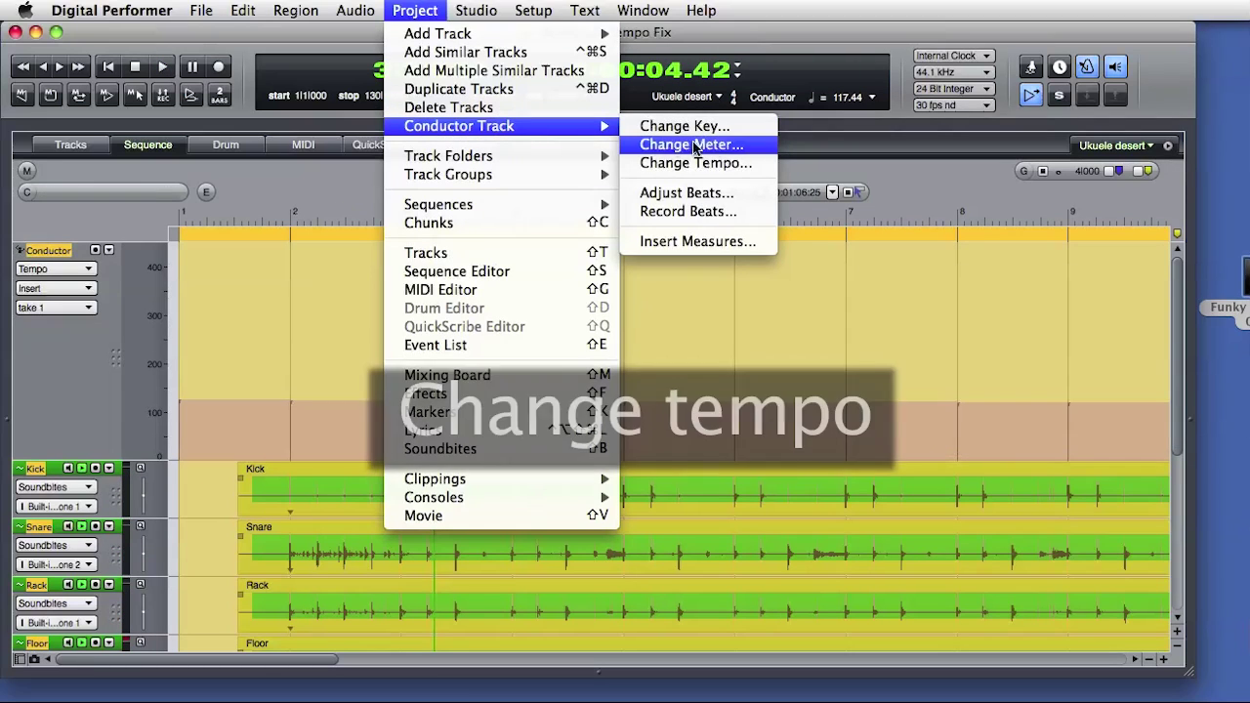
pyautogui.click(740, 164)
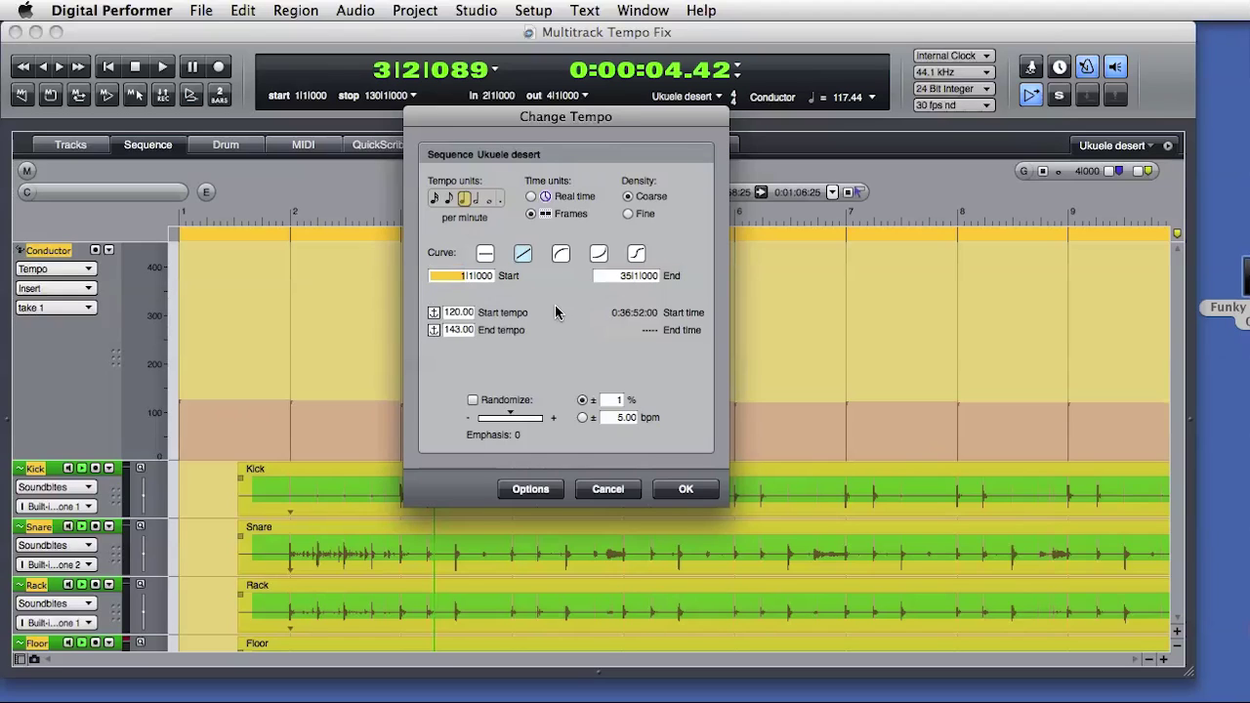
# Apply a curved tempo change from 2|1|000 to 3|1|000, rising from 110 to 119 bpm.
pyautogui.write('2')
pyautogui.click(630, 279)
pyautogui.click(458, 313)
pyautogui.write('110')
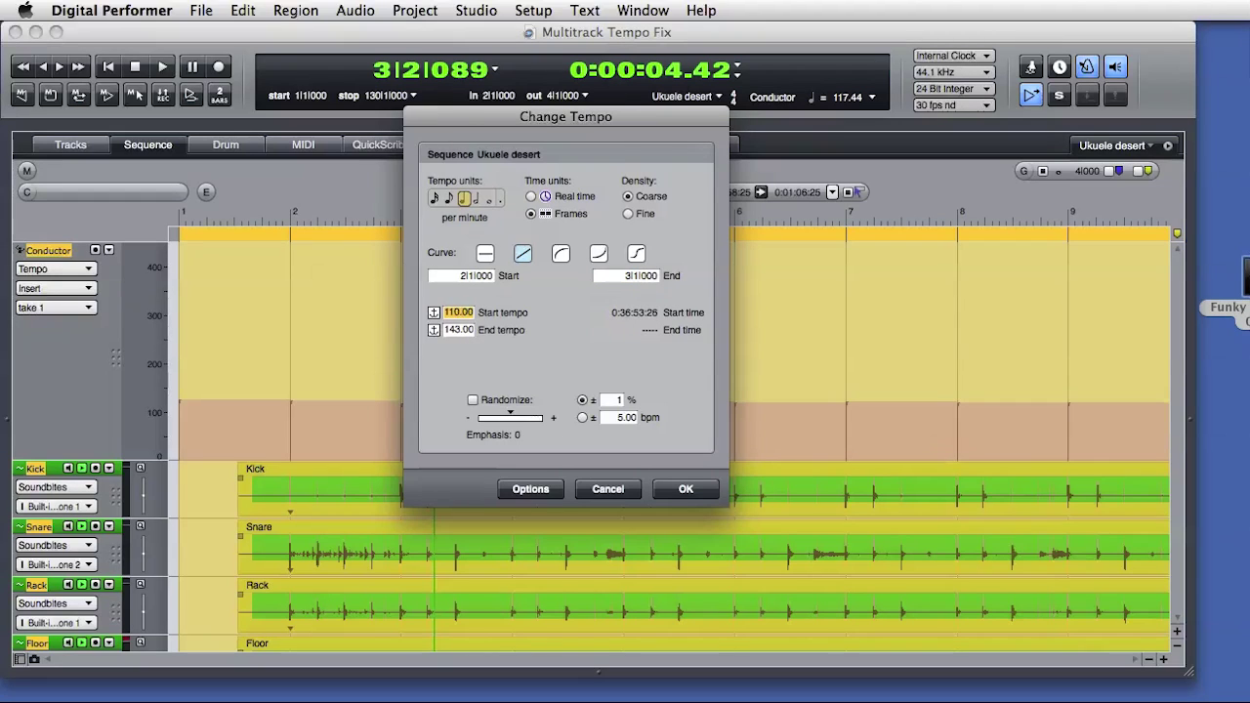
pyautogui.click(454, 332)
pyautogui.write('119')
pyautogui.click(599, 256)
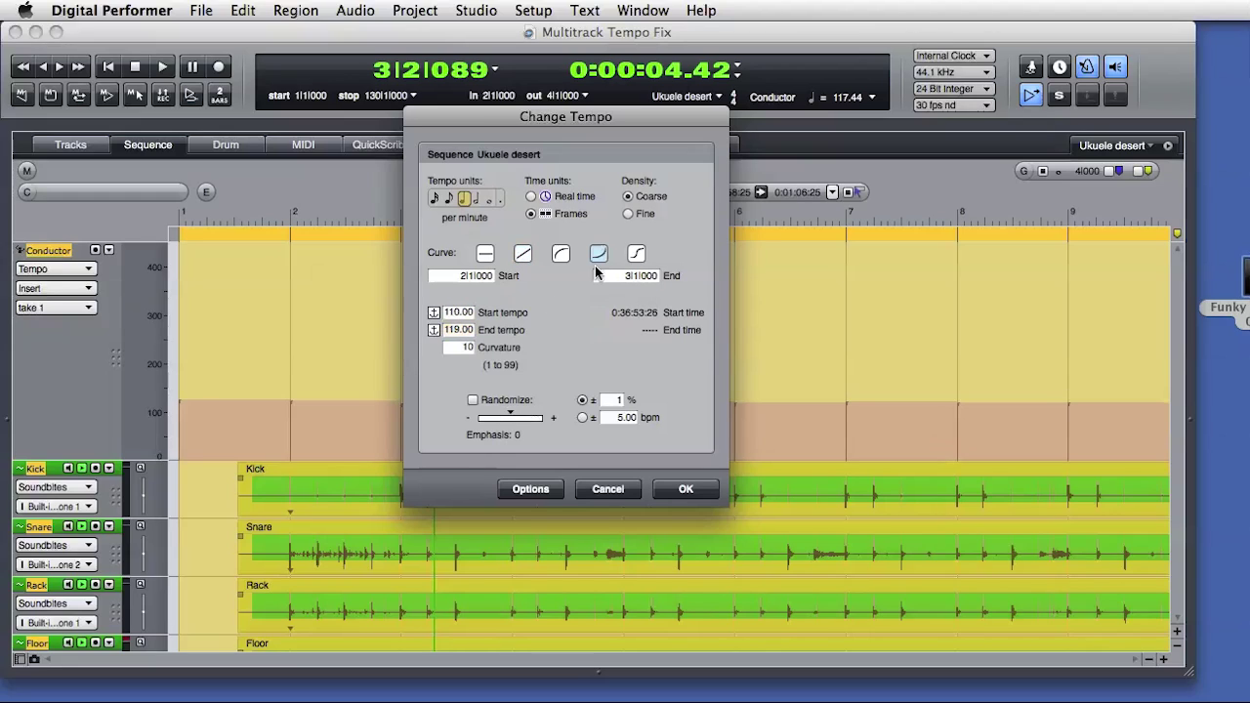
pyautogui.click(681, 489)
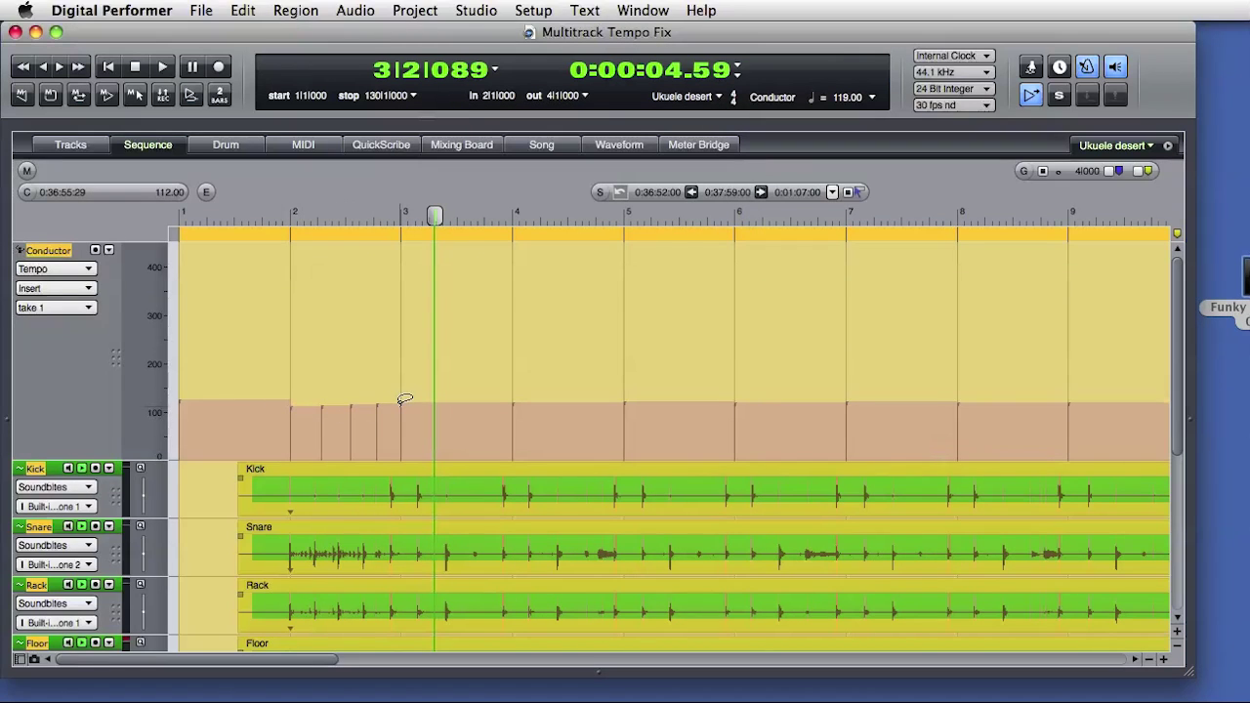
# Adjust the drum soundbites to the 110–119 tempo ramp and play them from the beginning.
pyautogui.click(372, 10)
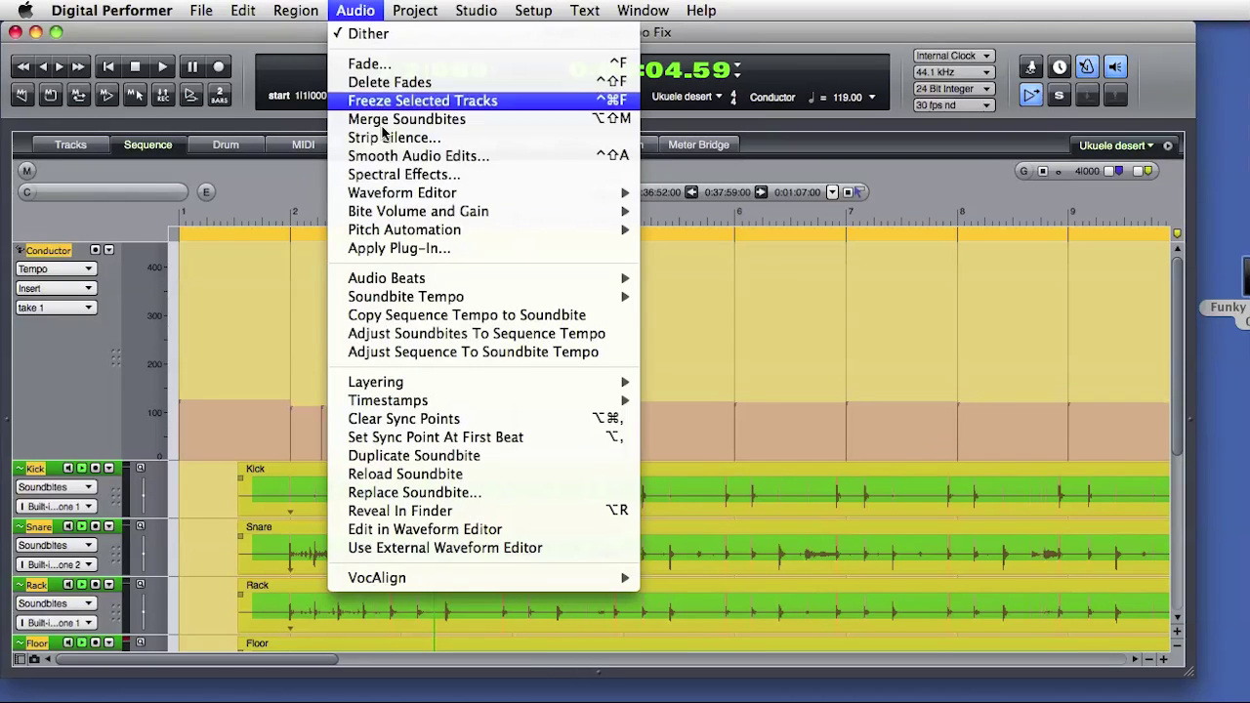
pyautogui.click(398, 336)
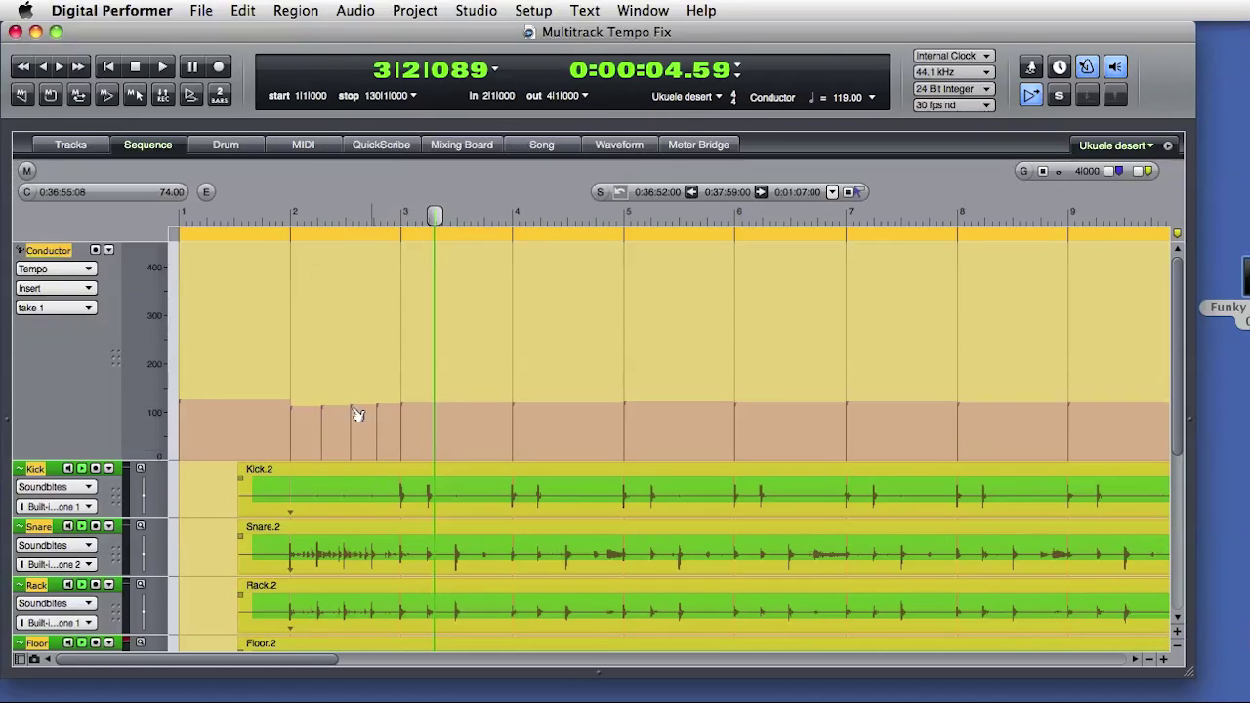
pyautogui.press('Return')
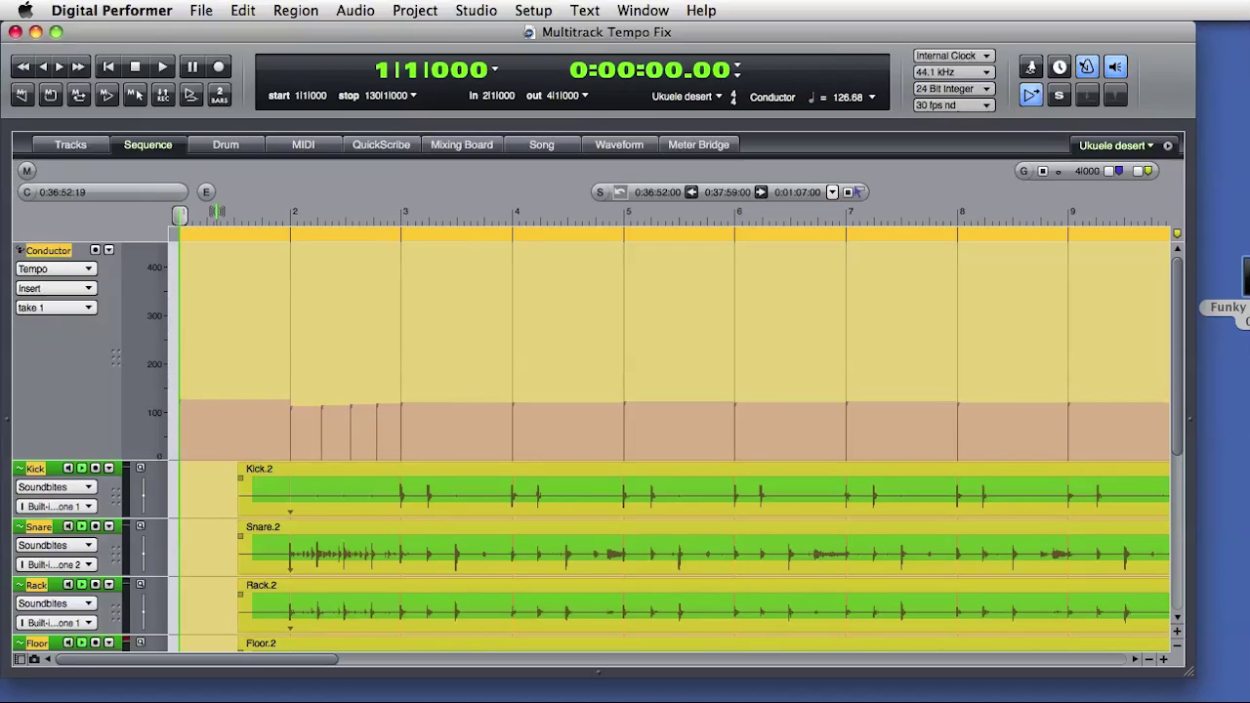
pyautogui.press('super+shift+a')
pyautogui.press('space')
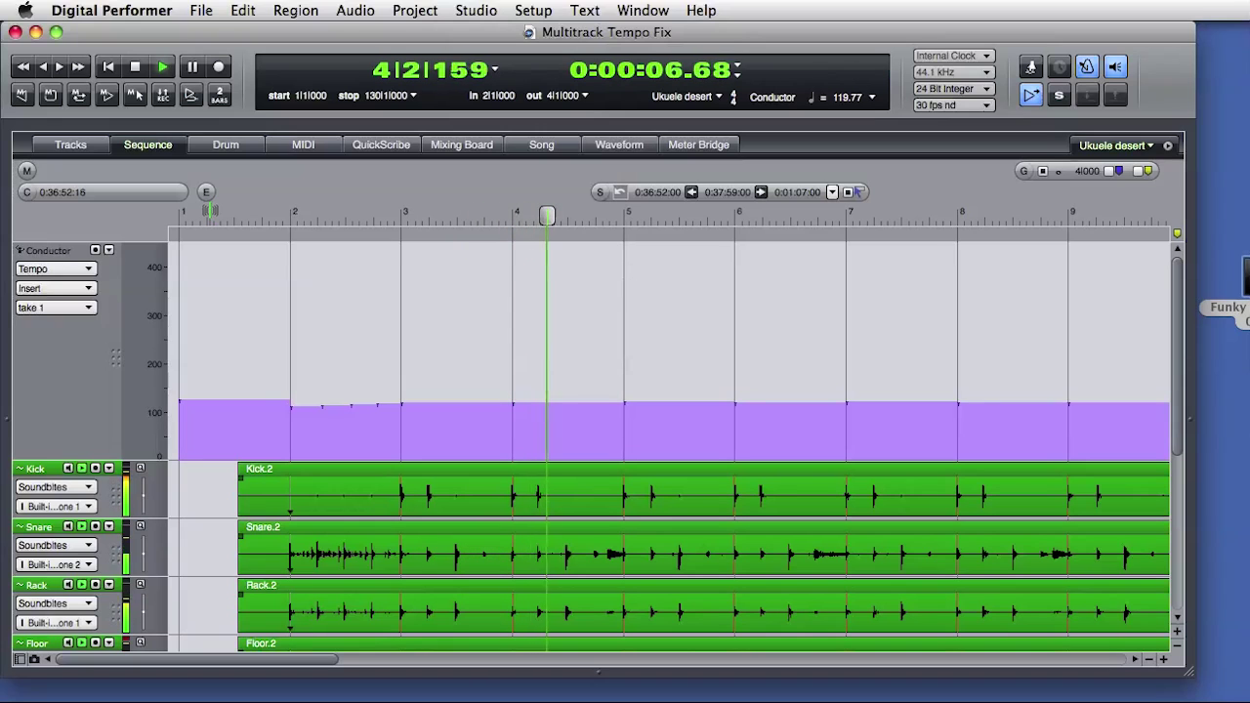
pyautogui.press('space')
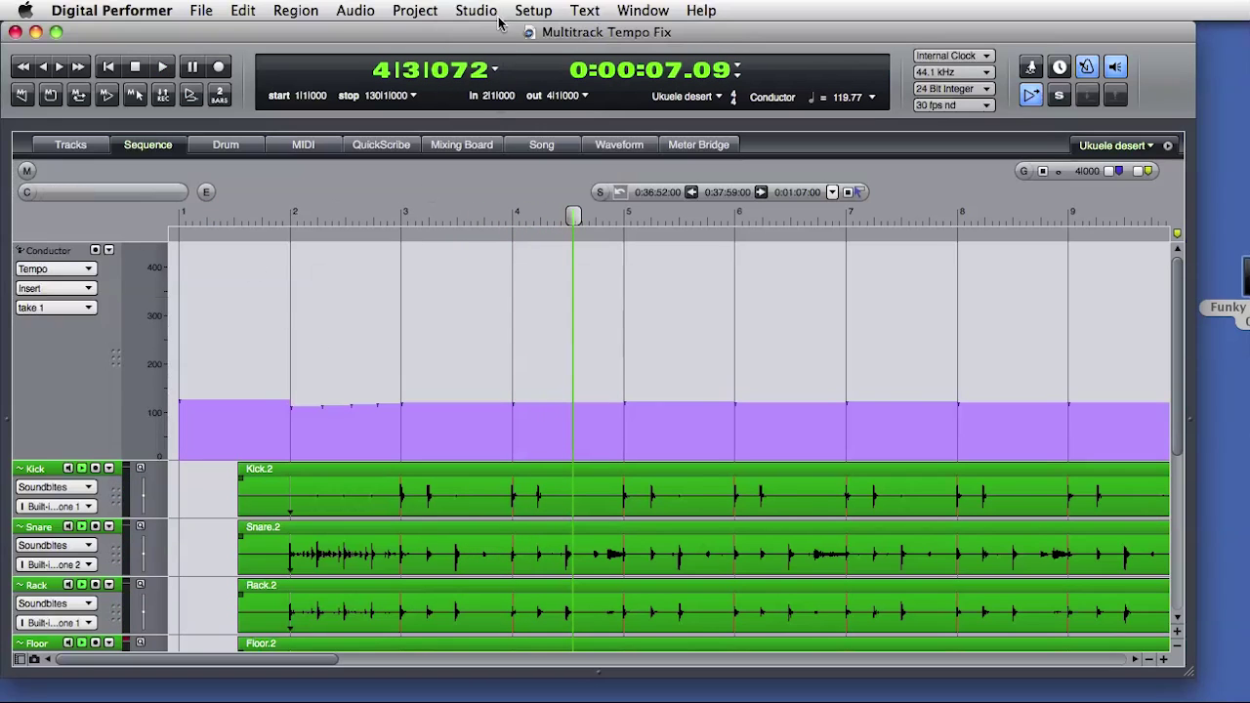
# Pencil a tempo curve over bars 3–4 swelling to about 140 and dipping near 90.
pyautogui.click(494, 10)
pyautogui.click(506, 69)
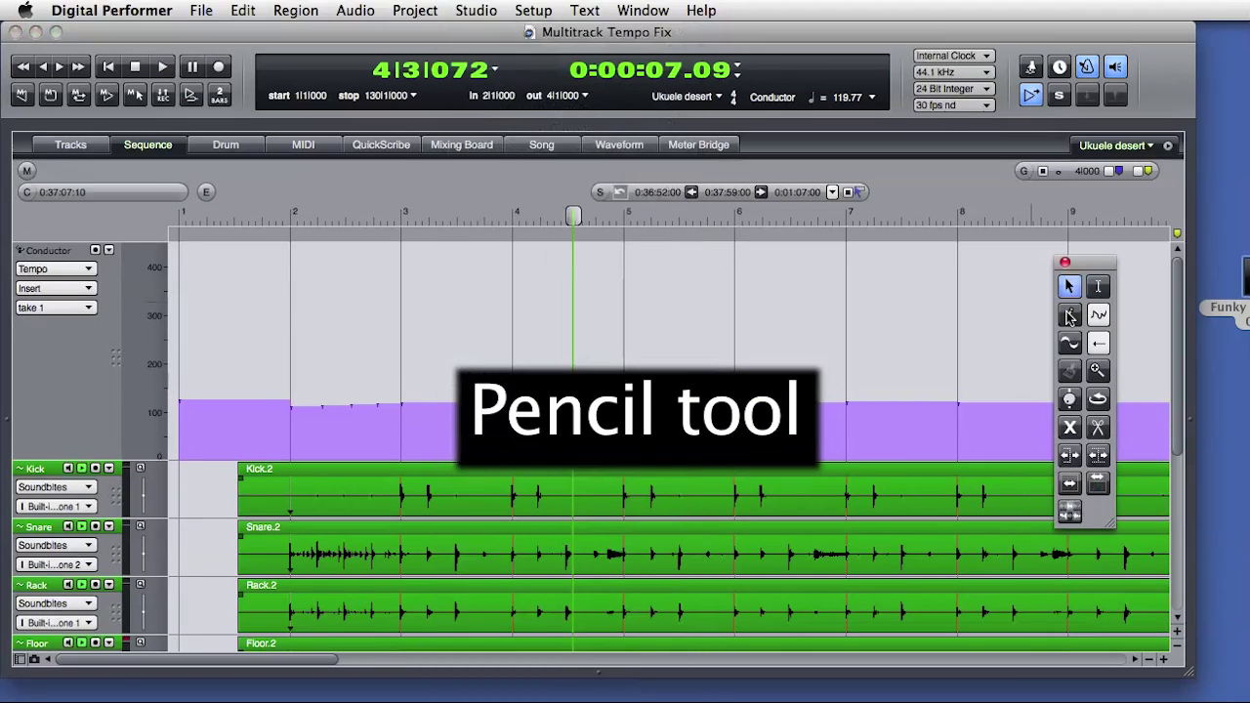
pyautogui.click(1069, 314)
pyautogui.moveTo(379, 409); pyautogui.dragTo(433, 394)
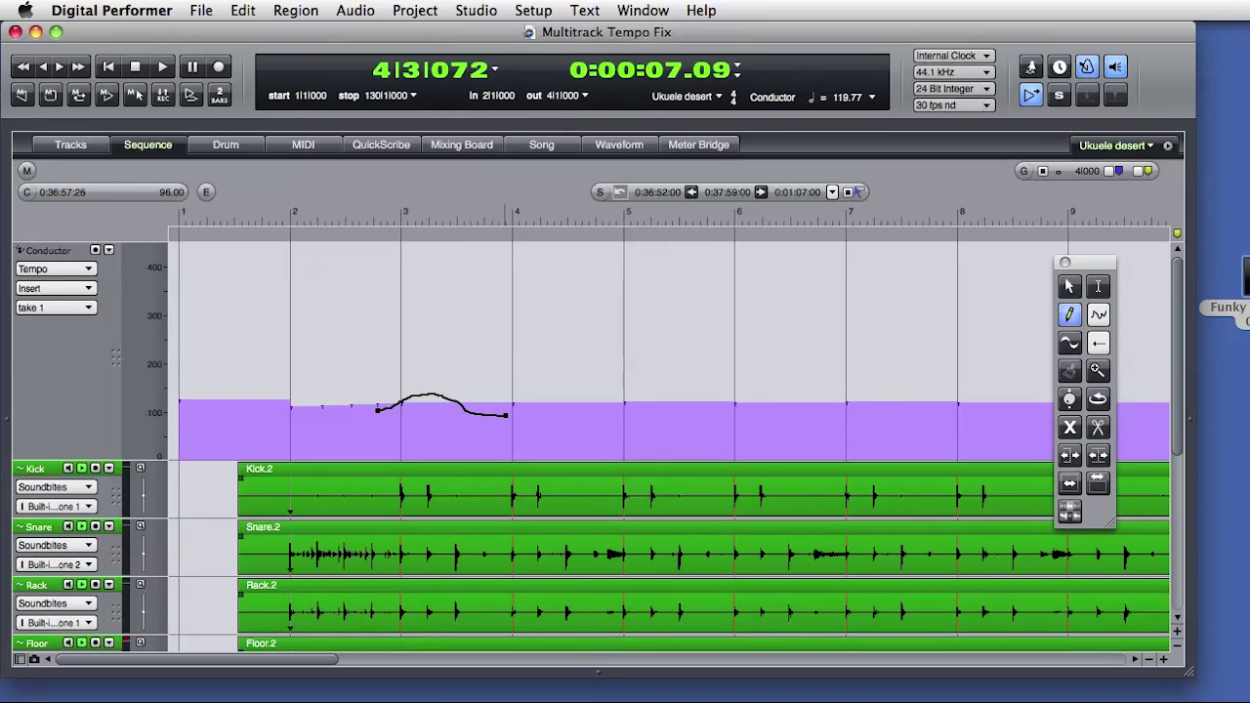
pyautogui.moveTo(552, 407); pyautogui.dragTo(552, 408)
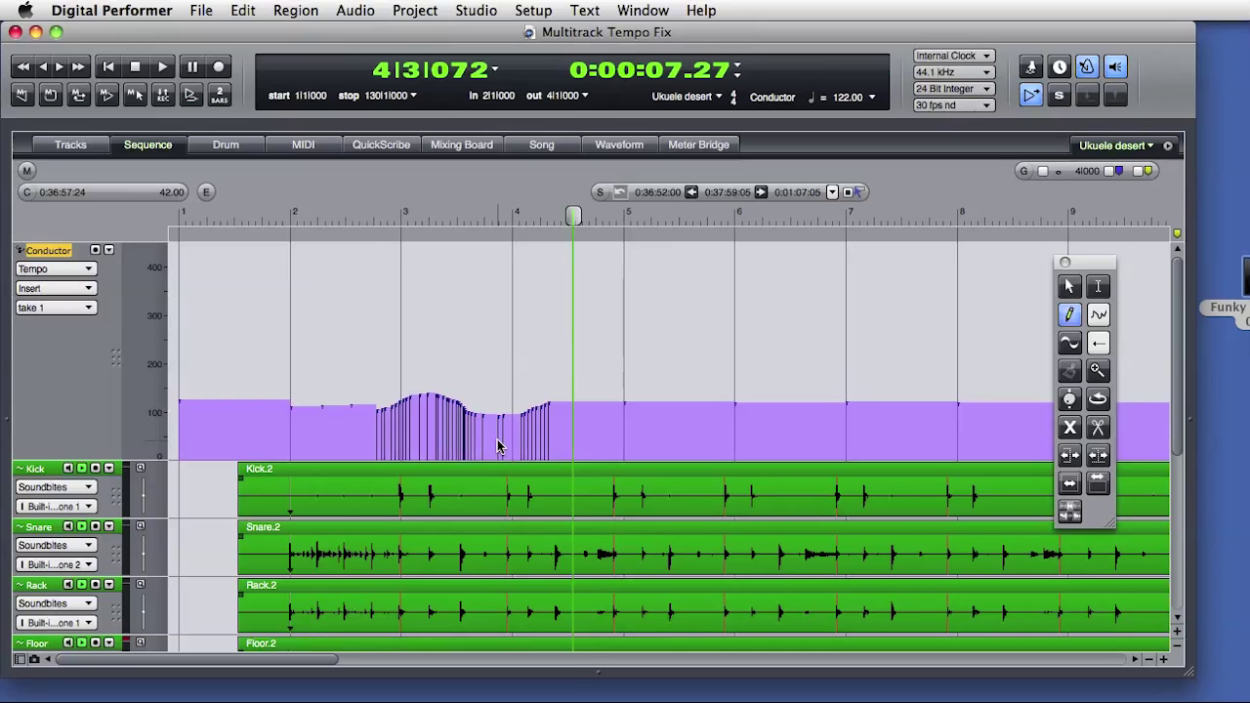
pyautogui.press('super+a')
# Conform the drums to the drawn curve as Kick.3 onward, play from start, then return to the Arrow tool.
pyautogui.click(373, 10)
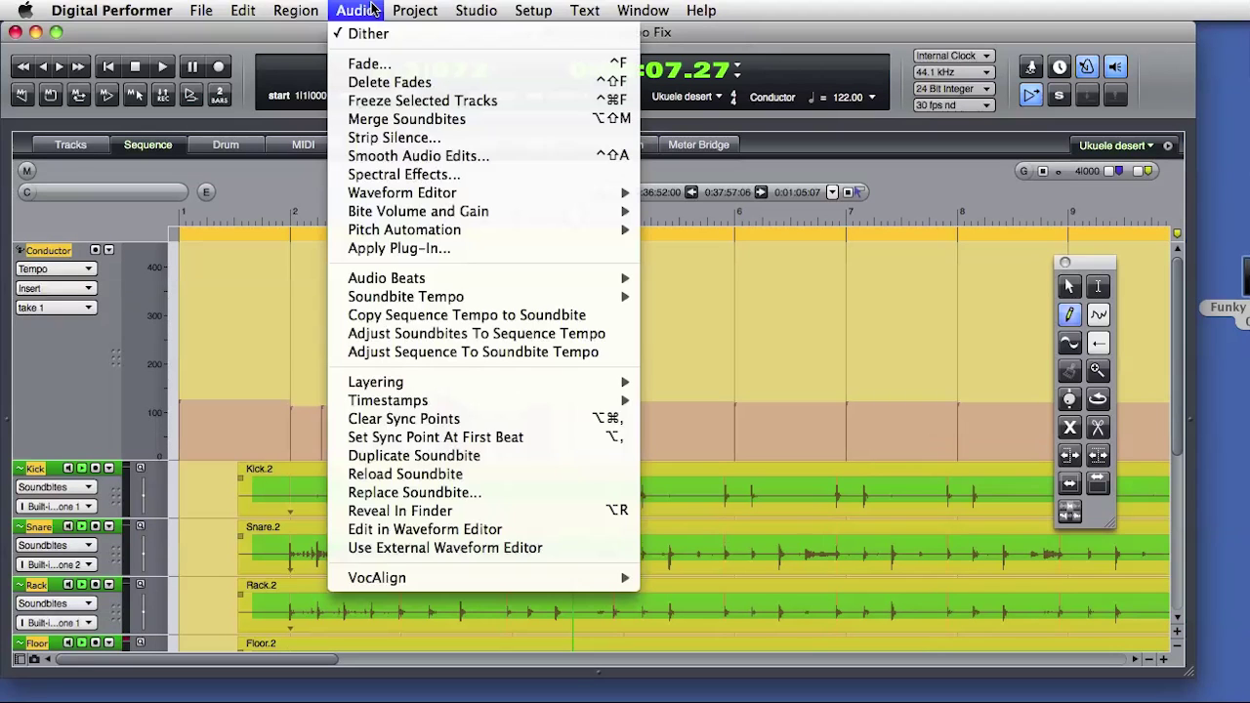
pyautogui.click(430, 336)
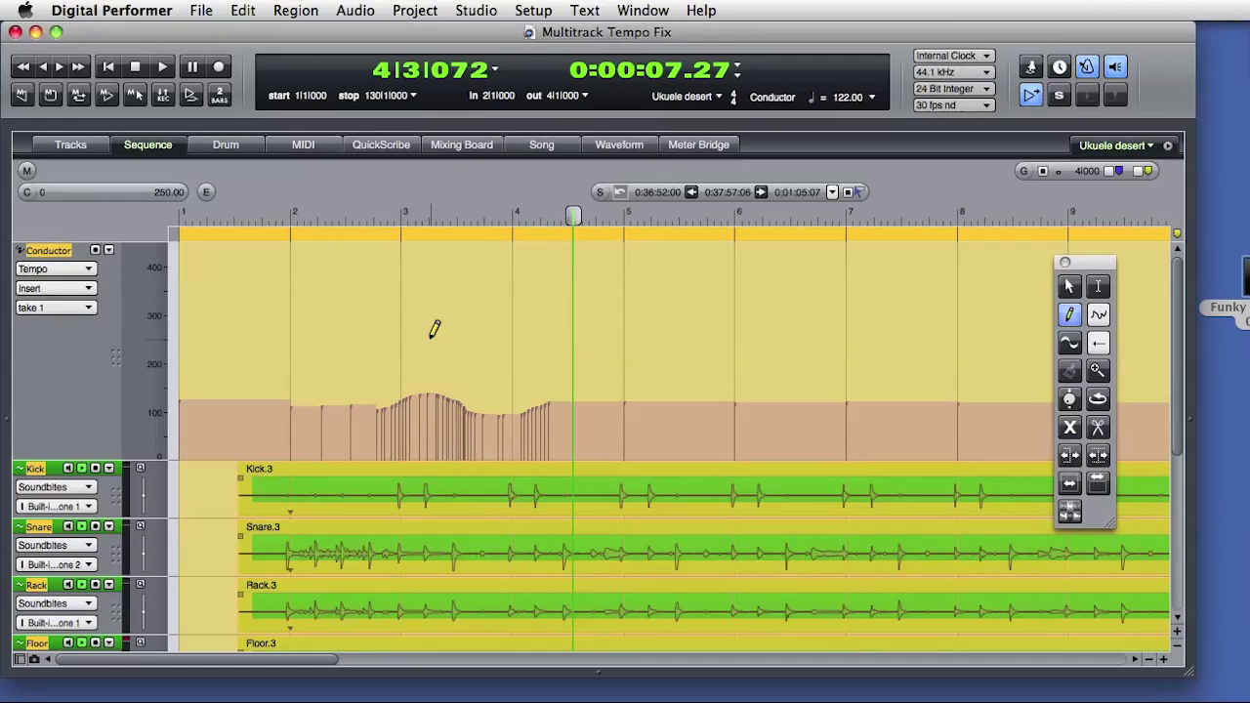
pyautogui.press('Return')
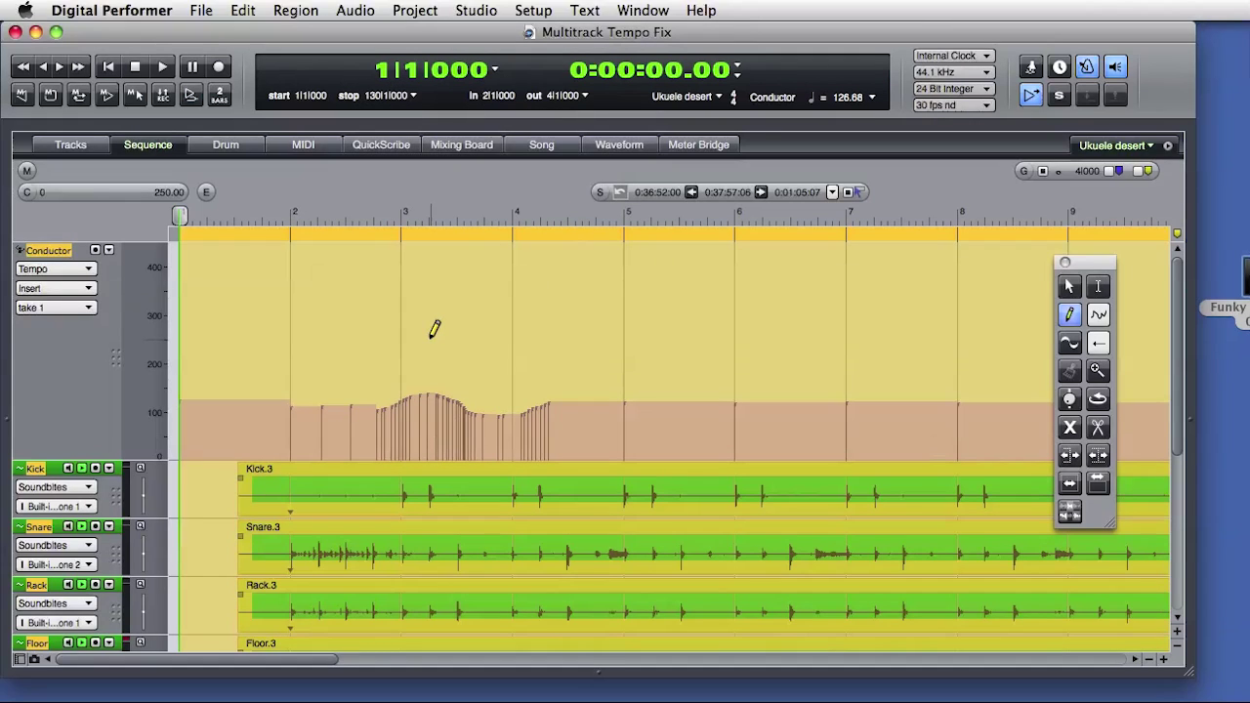
pyautogui.press('space')
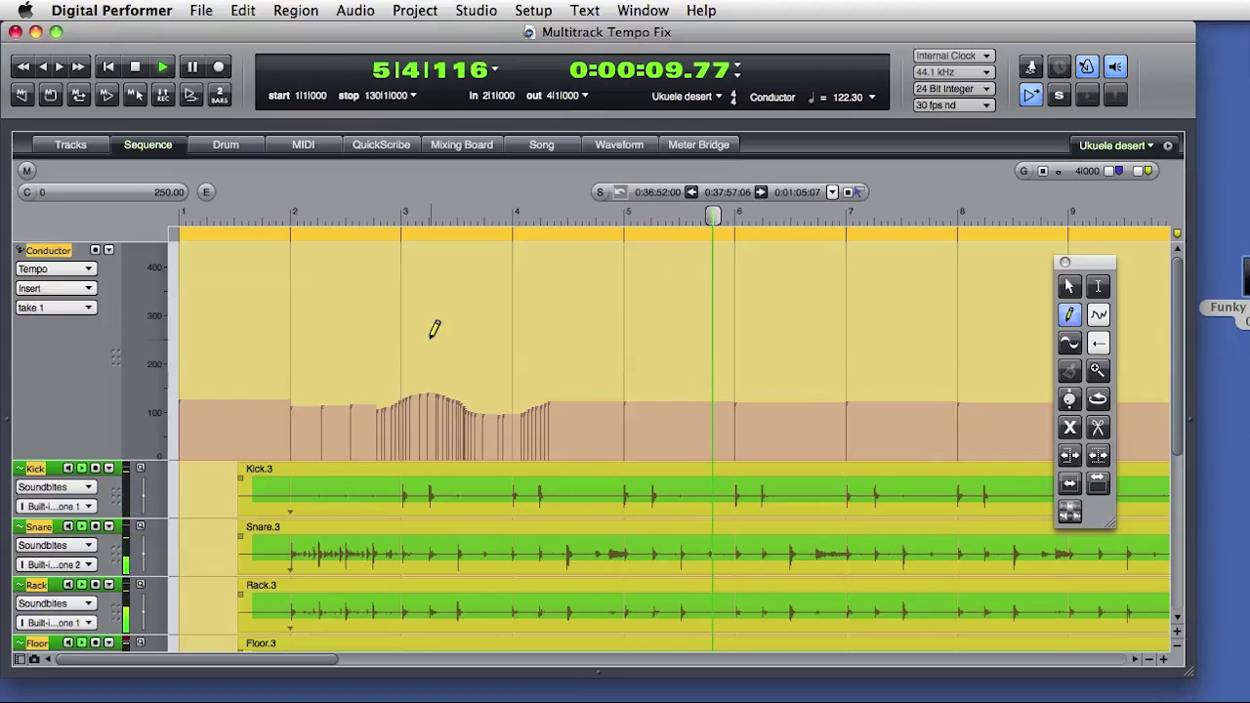
pyautogui.press('space')
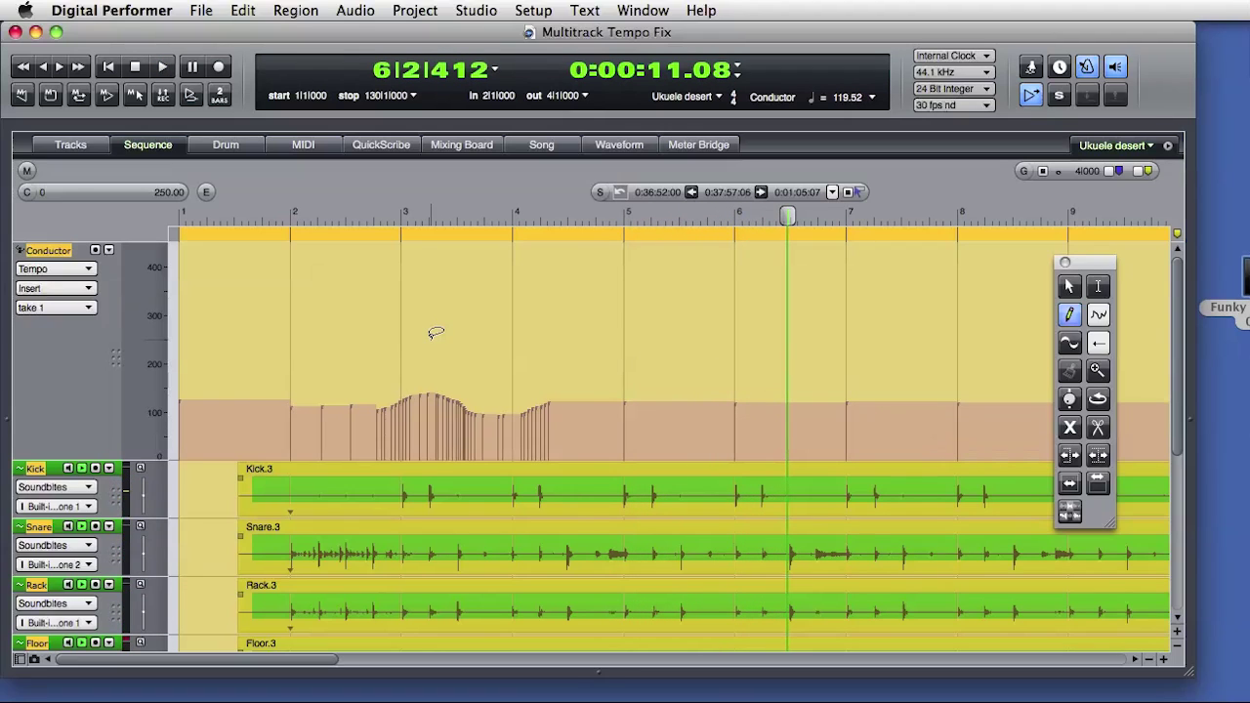
pyautogui.press('a')
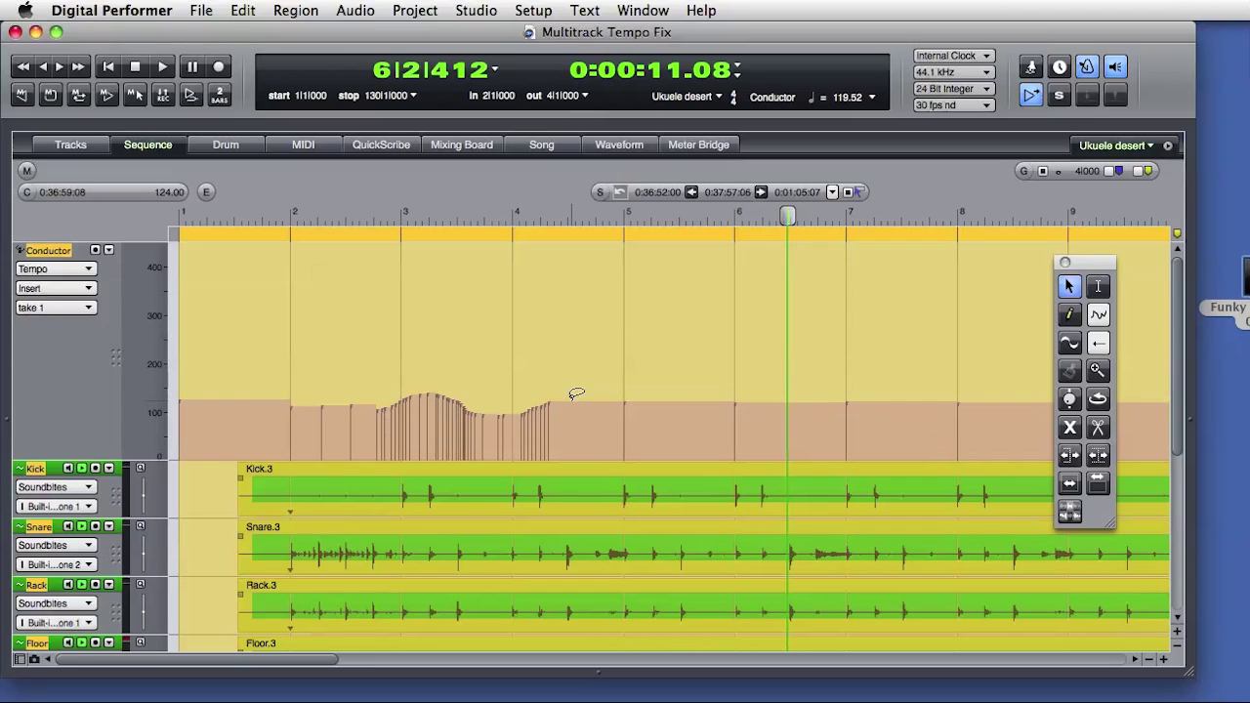
# Copy the sequence tempo into the drum soundbites and zoom out to see them end near bar 33.
pyautogui.click(356, 9)
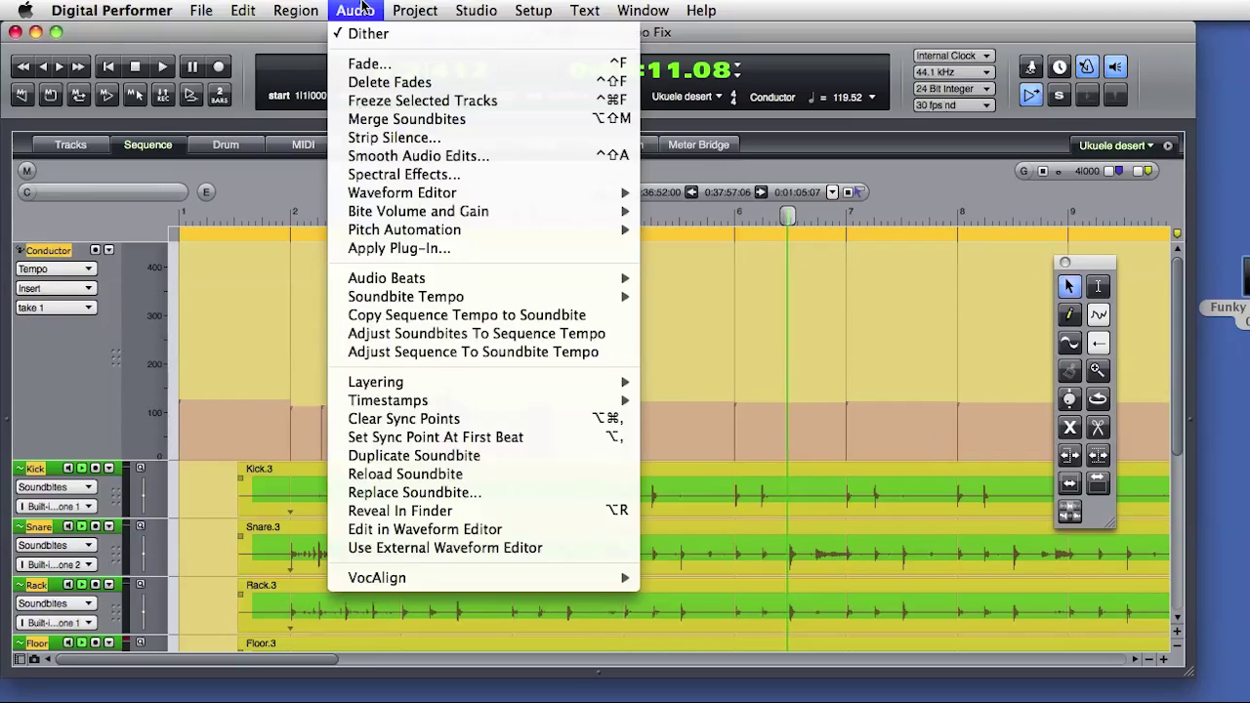
pyautogui.click(412, 315)
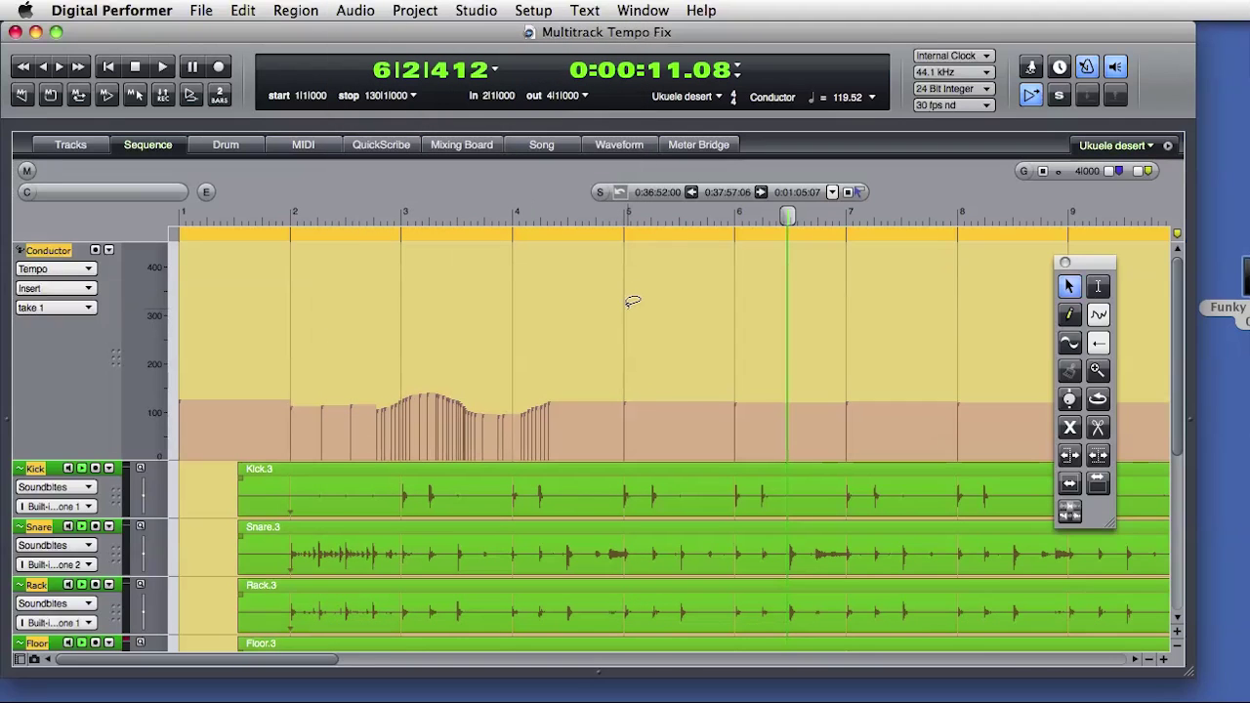
pyautogui.press('super+d')
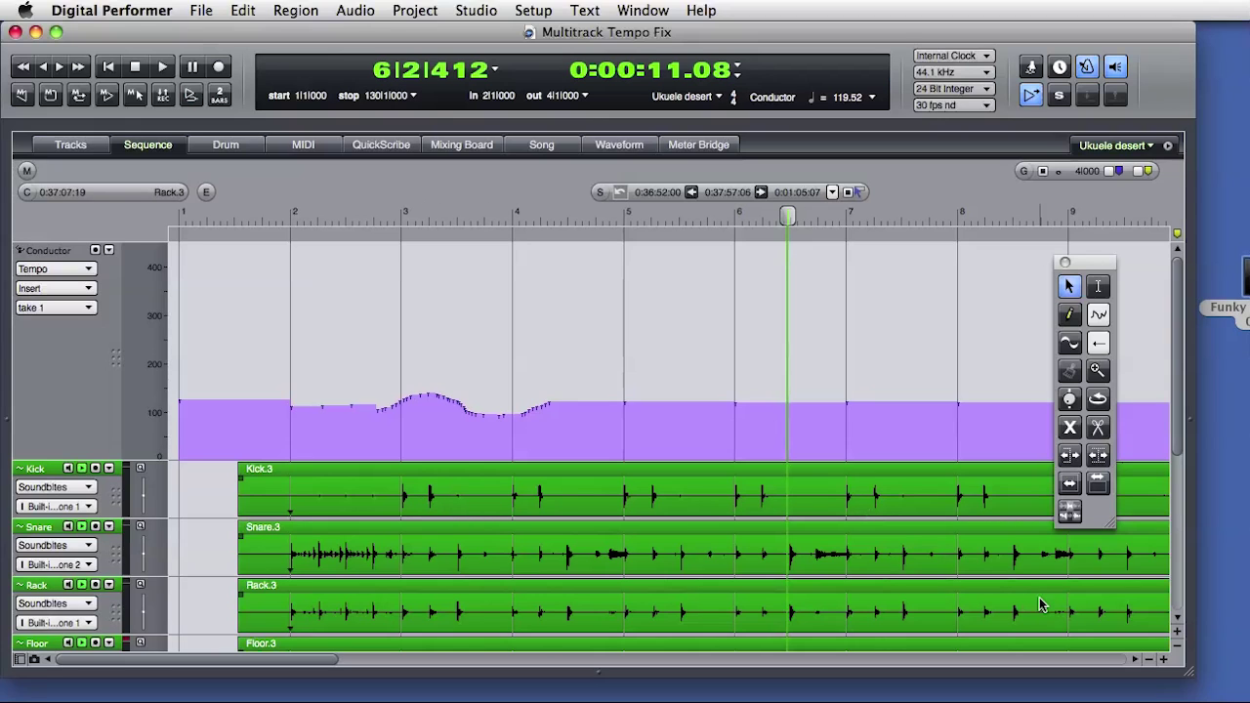
pyautogui.click(1150, 663)
pyautogui.click(1150, 663)
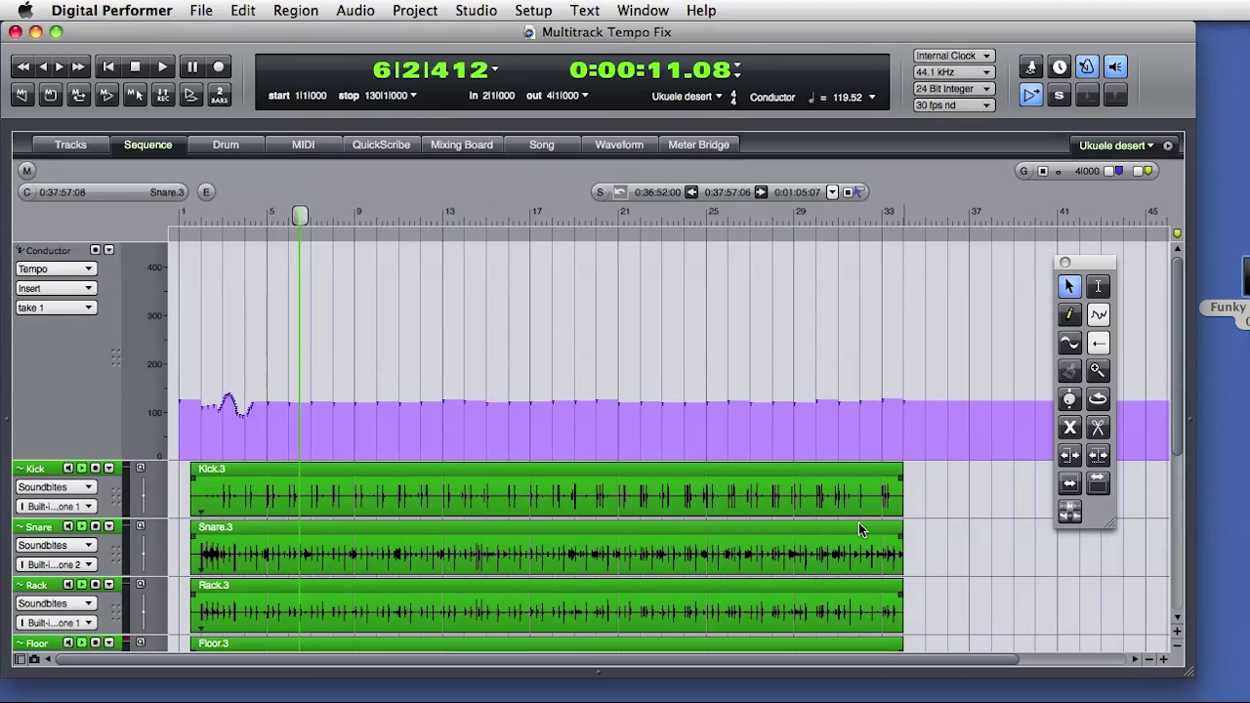